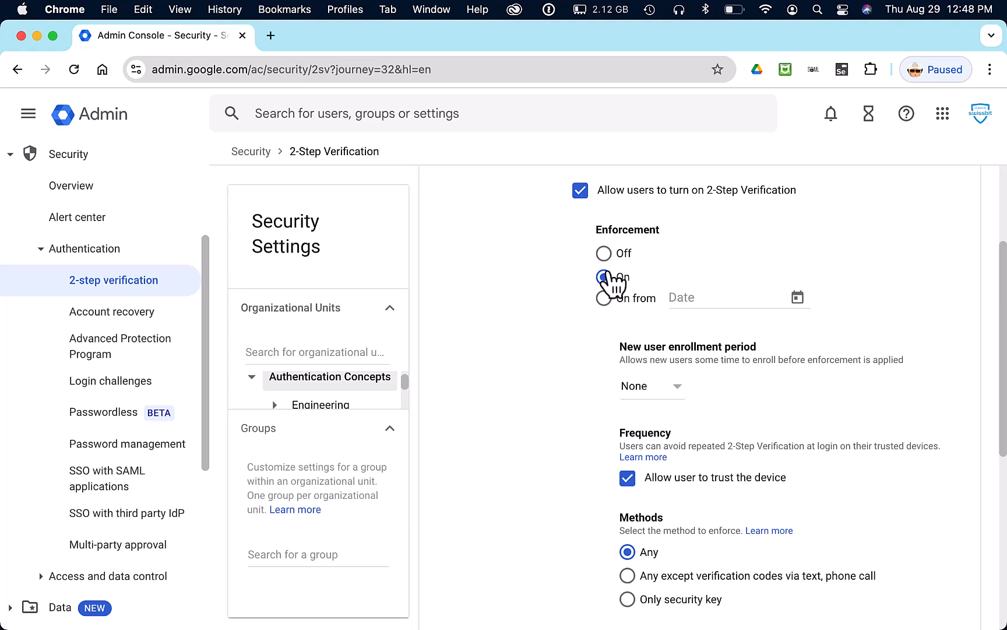
- Switch 2-Step Verification enforcement to Off for the Authentication Concepts unit
{"action": "left_click", "coordinate": [604, 257]}
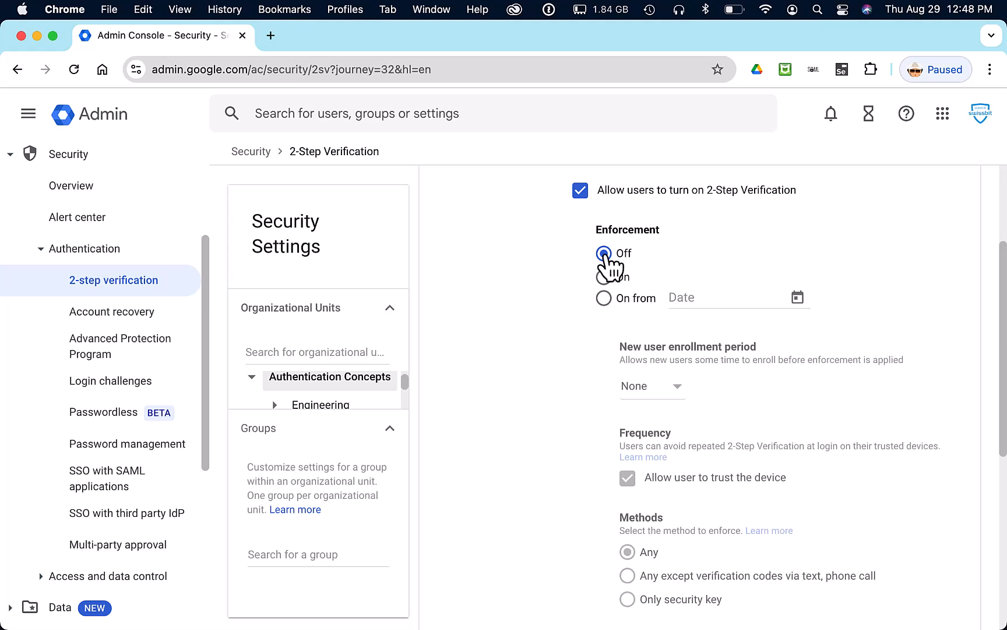
{"action": "mouse_move", "coordinate": [420, 598]}
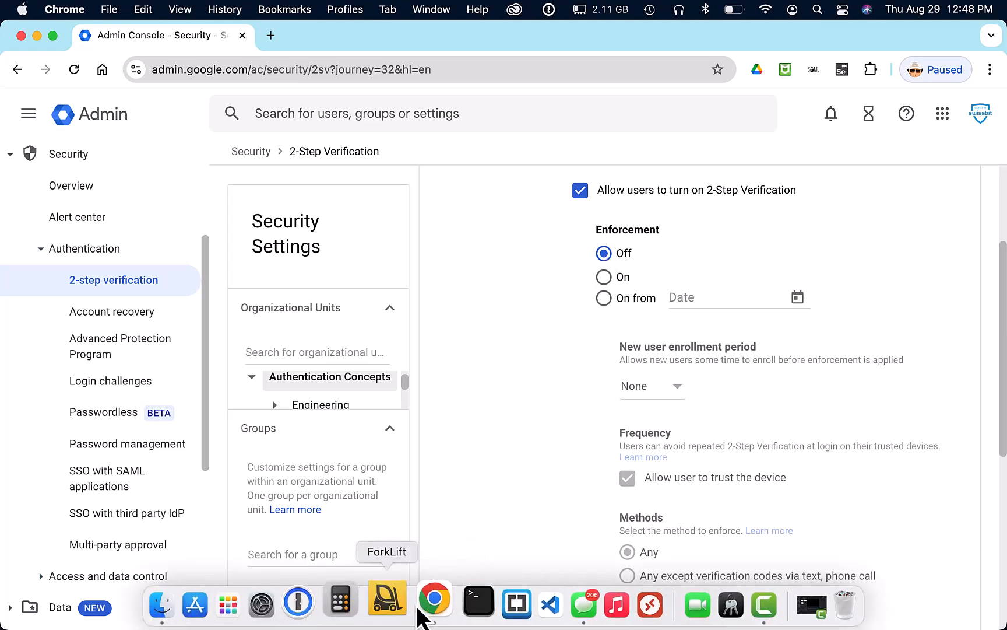
- Open a new Chrome Incognito window and go to workspace.google.com/dashboard
{"action": "right_click", "coordinate": [421, 603]}
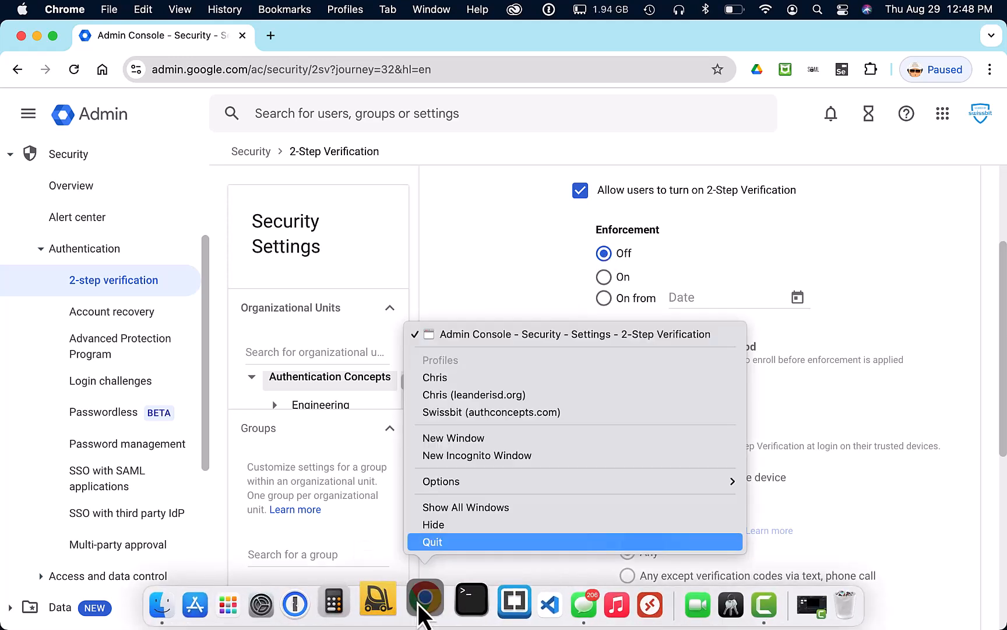
{"action": "left_click", "coordinate": [457, 455]}
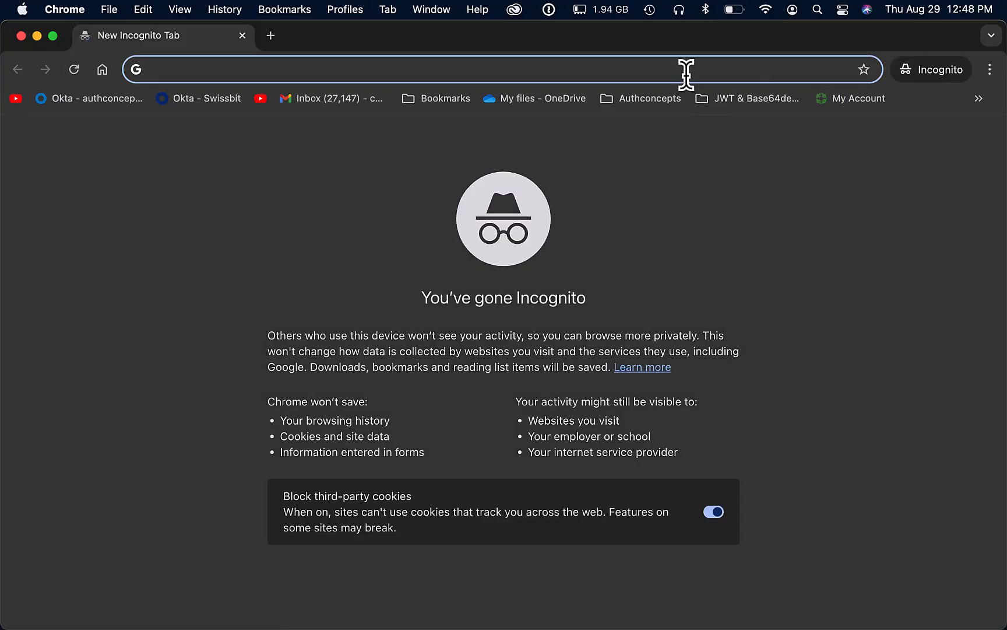
{"action": "type", "text": "workspace.google.com%2Fdashboard&followup=https%3A%..."}
{"action": "key", "text": "Return"}
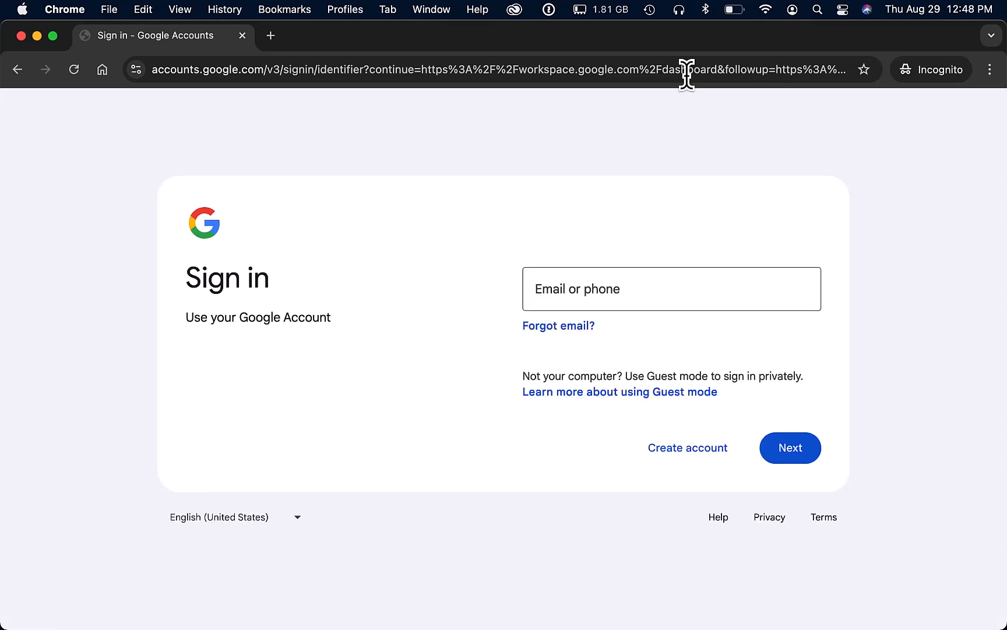
- Sign in with the user's e-mail, password and authenticator code
{"action": "left_click", "coordinate": [636, 285]}
{"action": "type", "text": "swi"}
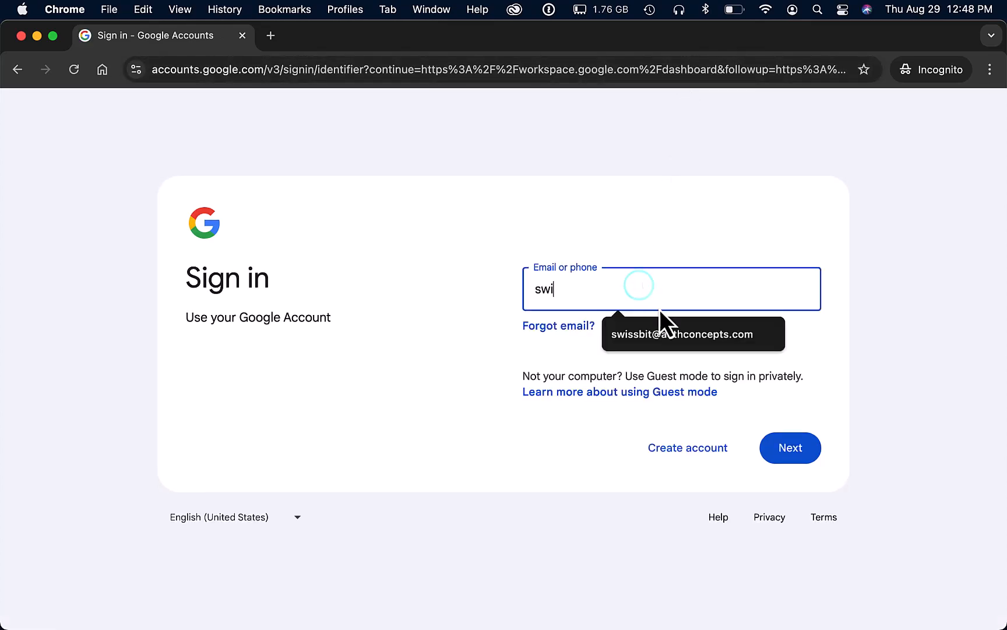
{"action": "left_click", "coordinate": [674, 324]}
{"action": "left_click", "coordinate": [775, 448]}
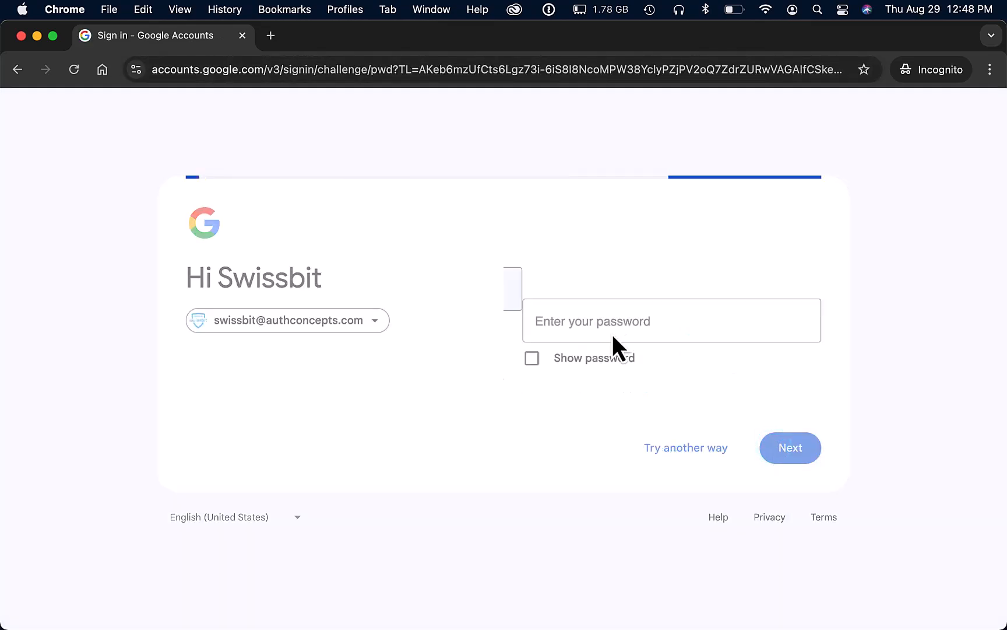
{"action": "type", "text": "•••"}
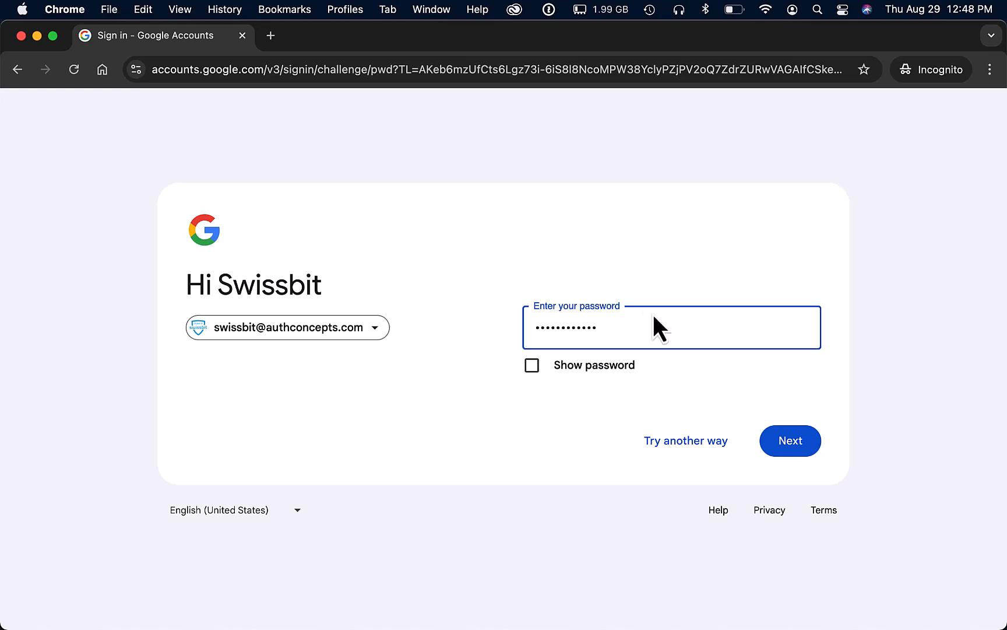
{"action": "left_click", "coordinate": [771, 446]}
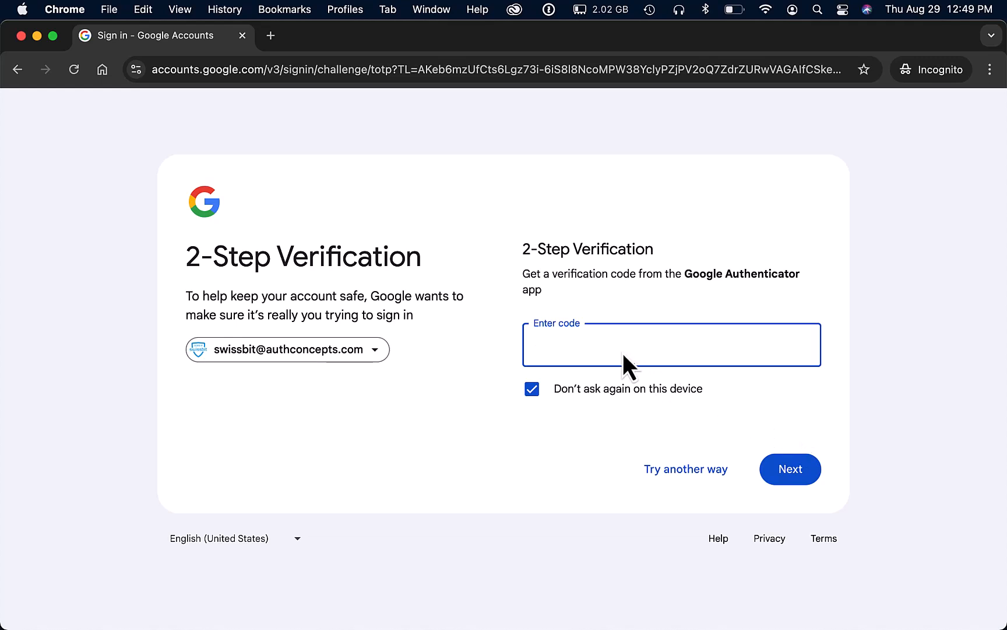
{"action": "key", "text": "Return"}
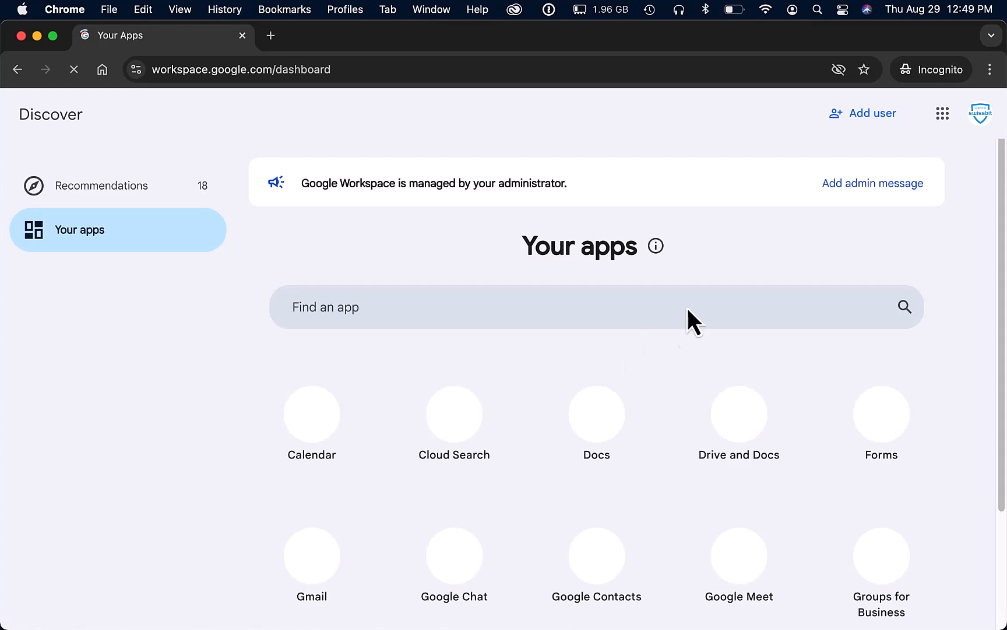
- Open Manage your Google Account, go to Security, and open the 2-Step Verification settings
{"action": "left_click", "coordinate": [980, 123]}
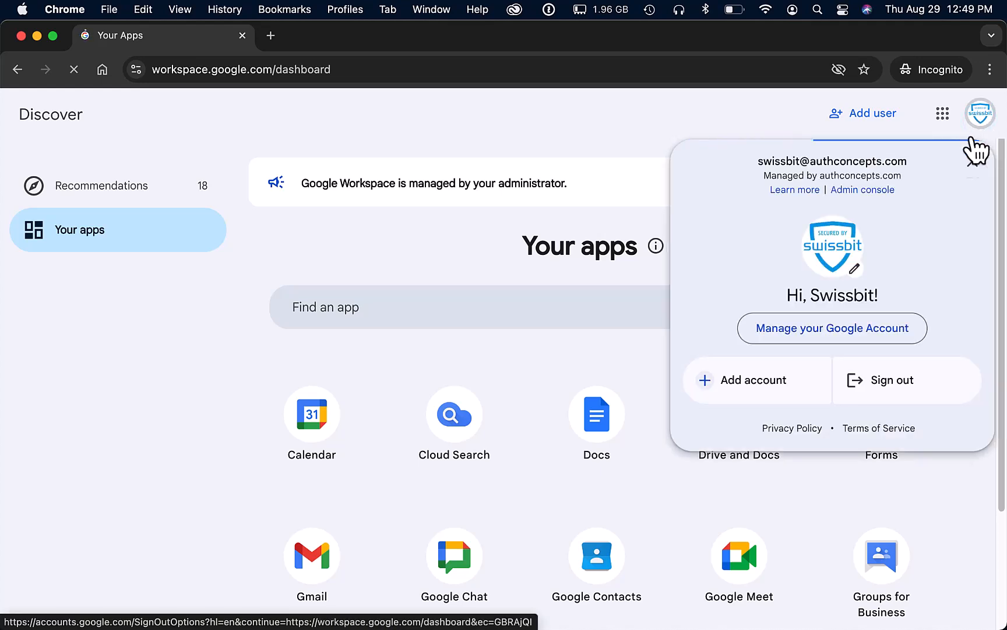
{"action": "left_click", "coordinate": [884, 333]}
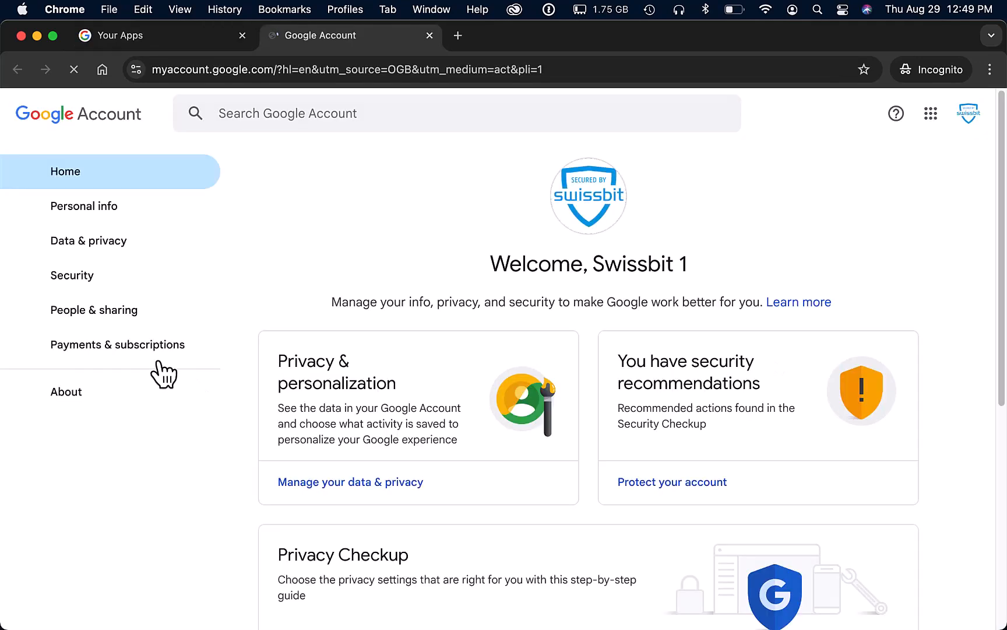
{"action": "left_click", "coordinate": [82, 271]}
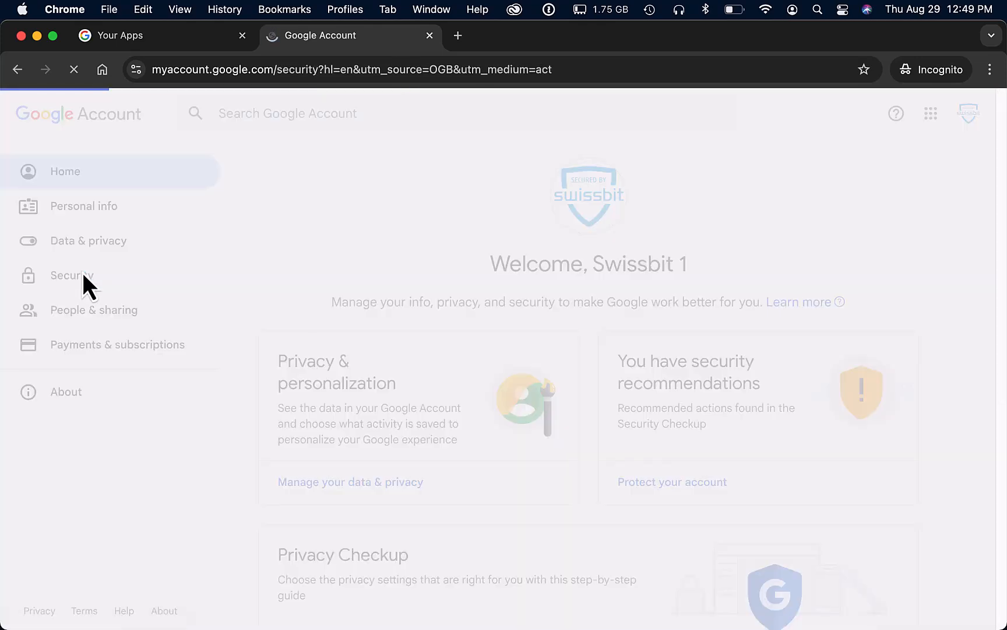
{"action": "scroll", "coordinate": [412, 481], "scroll_direction": "down", "scroll_amount": 3}
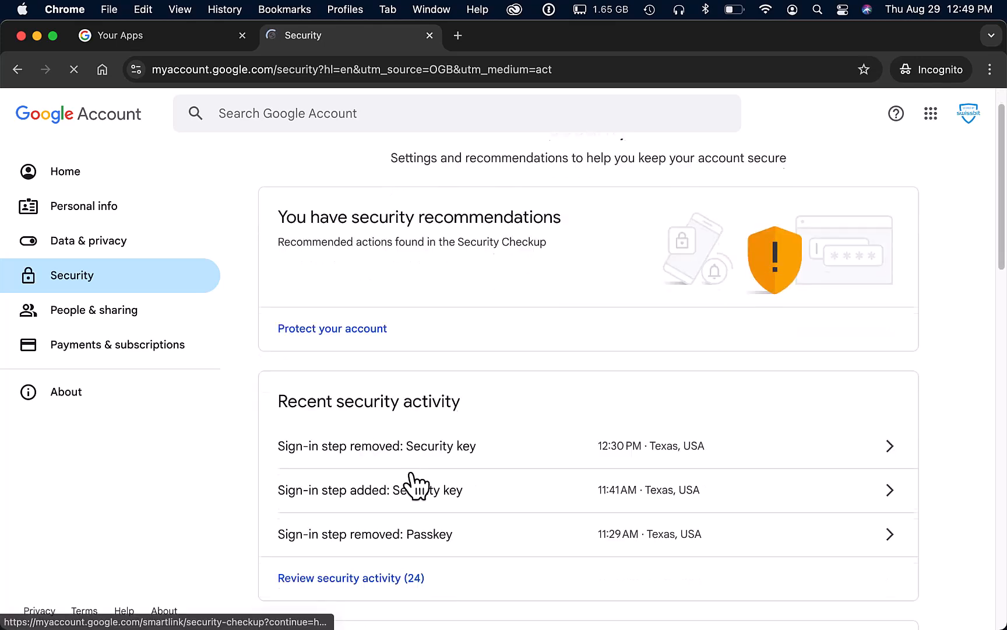
{"action": "scroll", "coordinate": [412, 484], "scroll_direction": "down", "scroll_amount": 5}
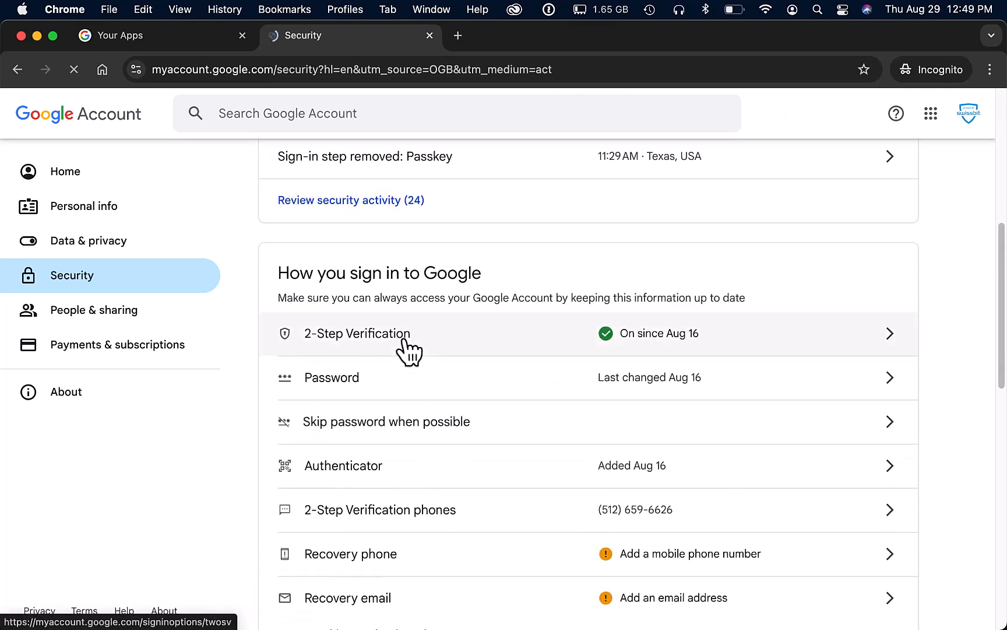
{"action": "left_click", "coordinate": [403, 338]}
{"action": "scroll", "coordinate": [402, 350], "scroll_direction": "down", "scroll_amount": 3}
- Register a new security key under Passkeys and security keys, dismissing the error notice
{"action": "left_click", "coordinate": [403, 532]}
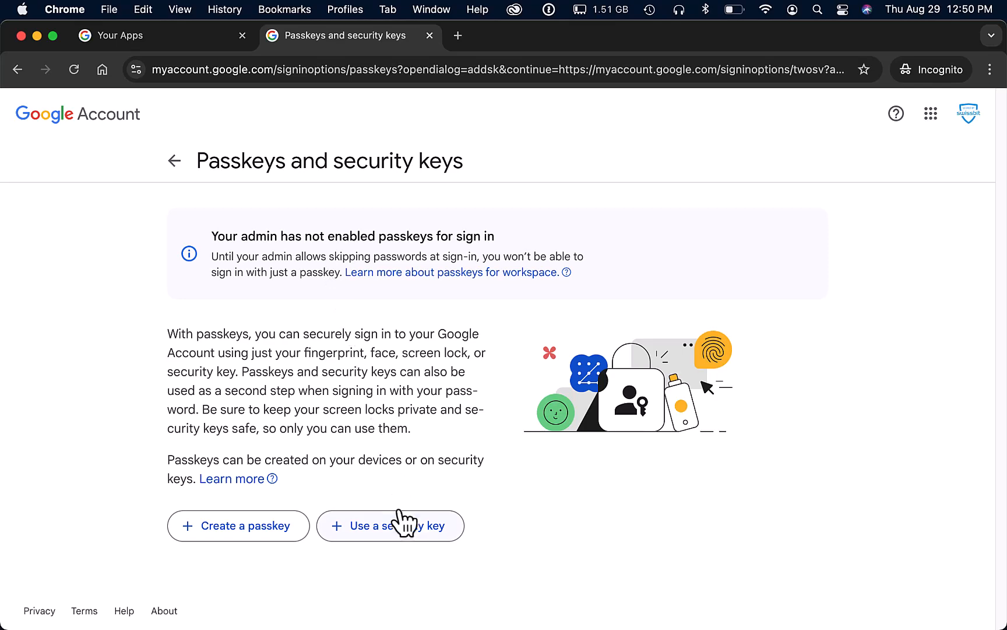
{"action": "left_click", "coordinate": [401, 519]}
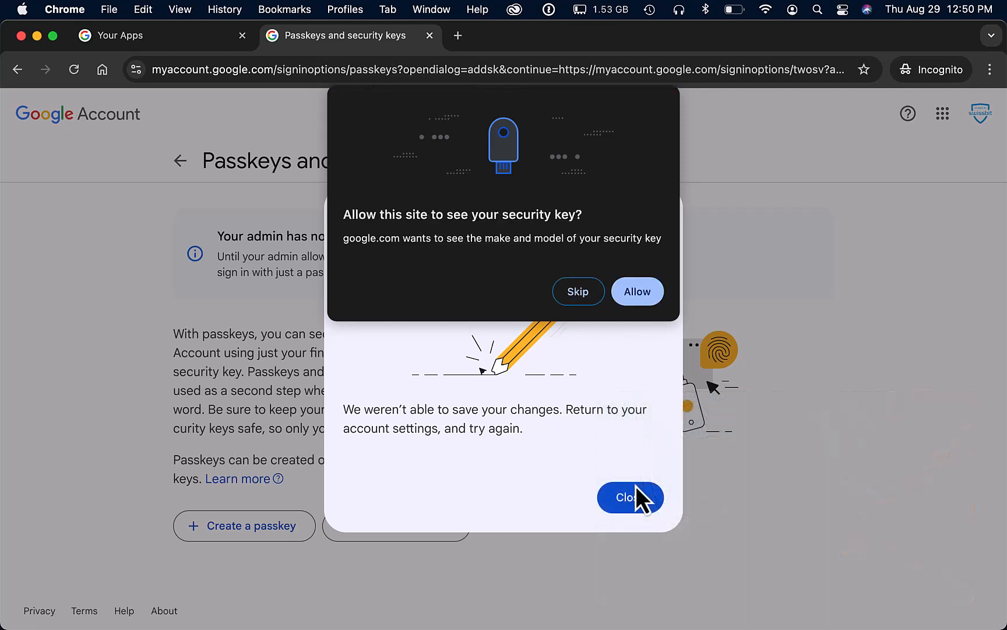
{"action": "left_click", "coordinate": [634, 289]}
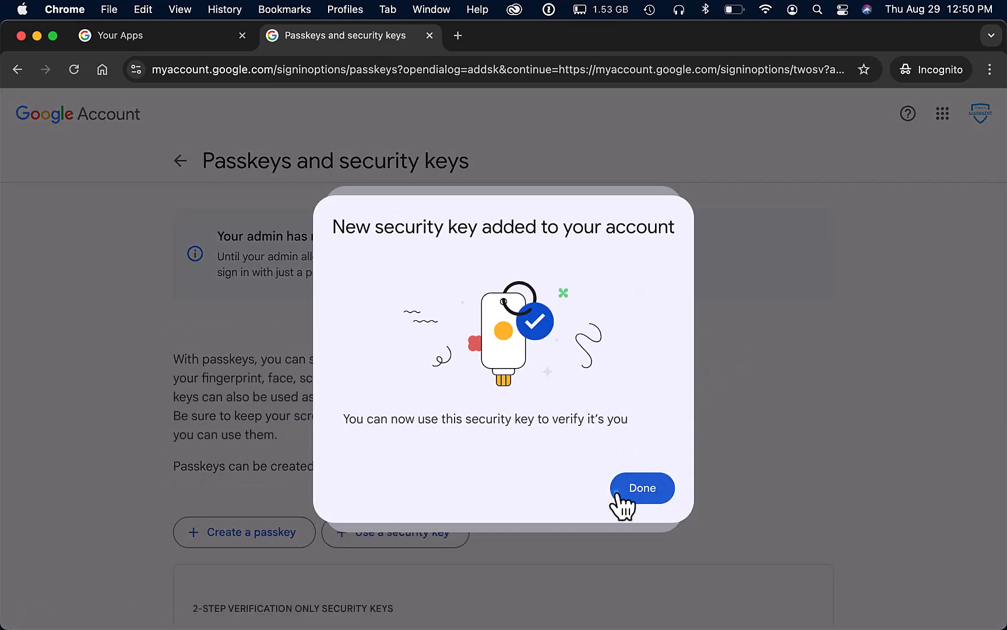
{"action": "left_click", "coordinate": [621, 497]}
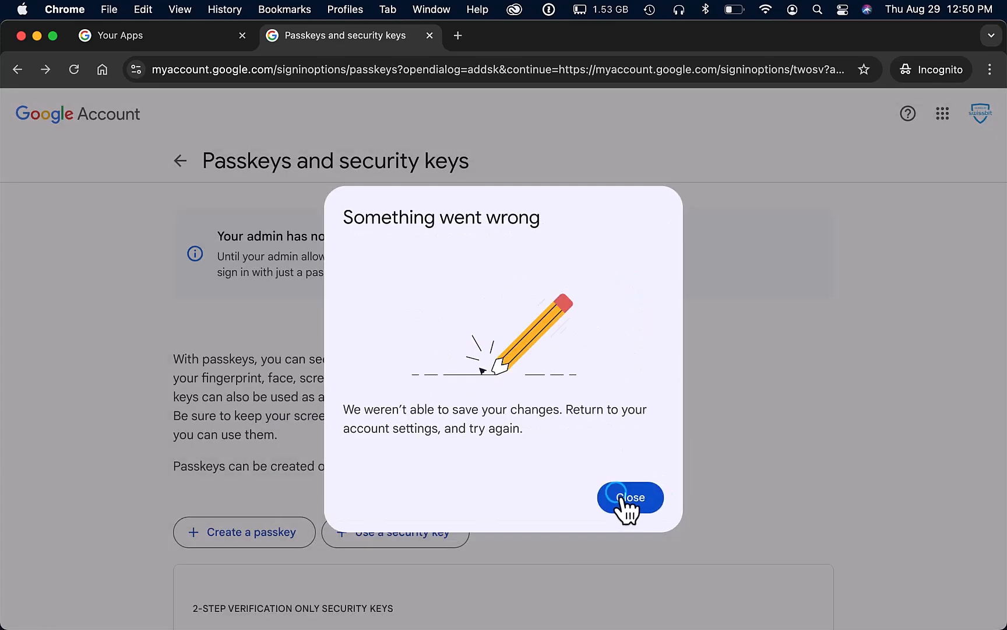
{"action": "left_click", "coordinate": [623, 499]}
{"action": "scroll", "coordinate": [633, 377], "scroll_direction": "down", "scroll_amount": 1}
{"action": "scroll", "coordinate": [633, 380], "scroll_direction": "down", "scroll_amount": 2}
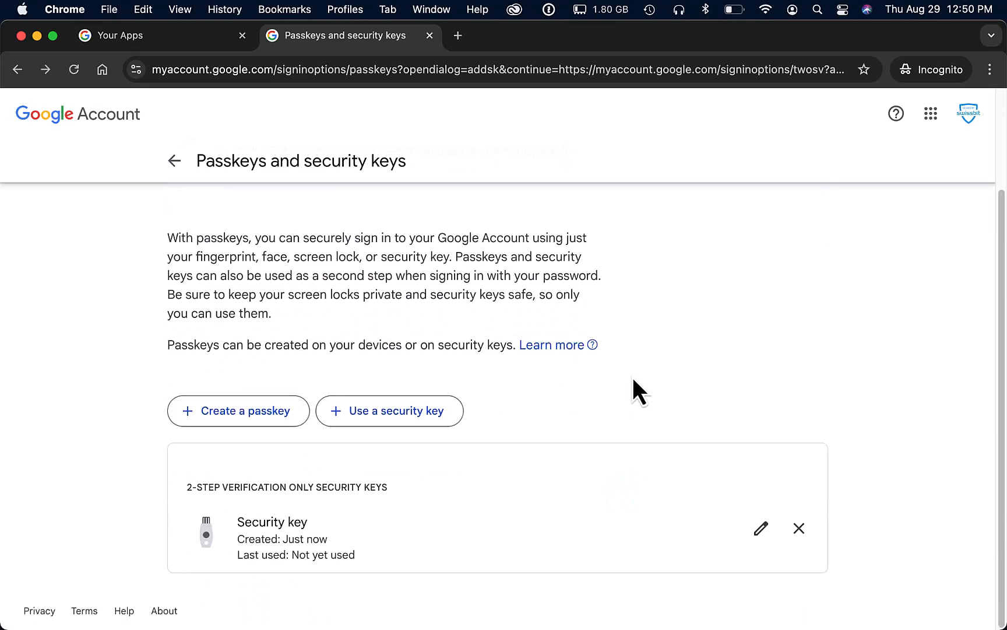
- Sign out of the Google Account and close the Incognito window
{"action": "left_click", "coordinate": [970, 117]}
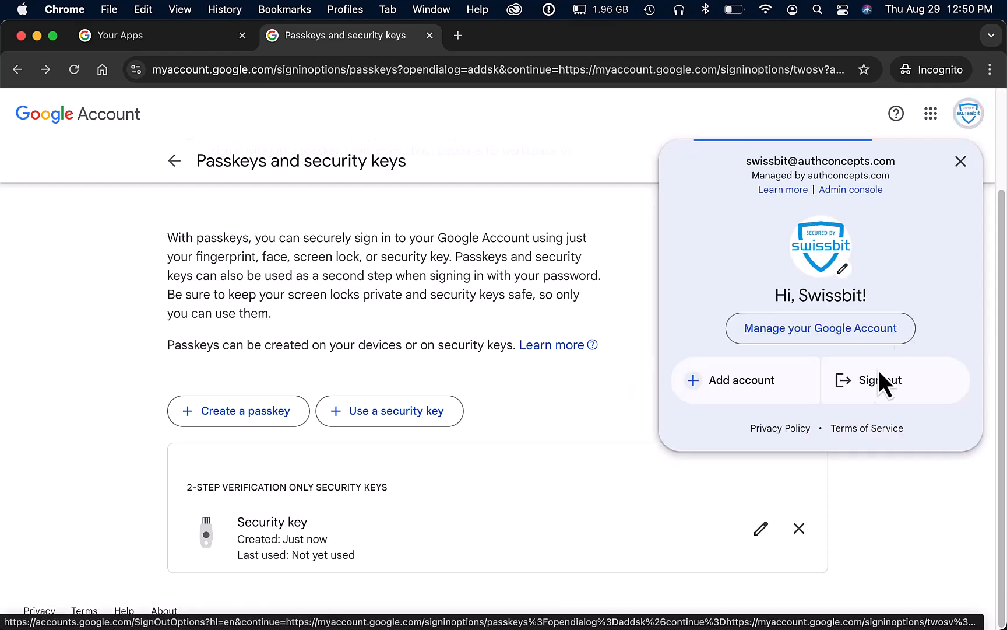
{"action": "left_click", "coordinate": [868, 511]}
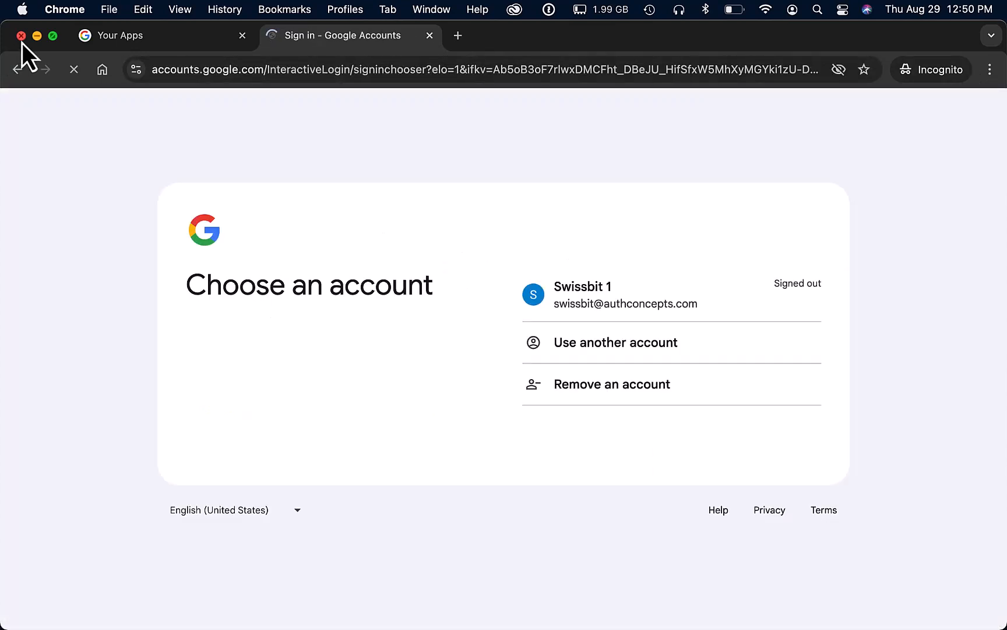
{"action": "left_click", "coordinate": [21, 38]}
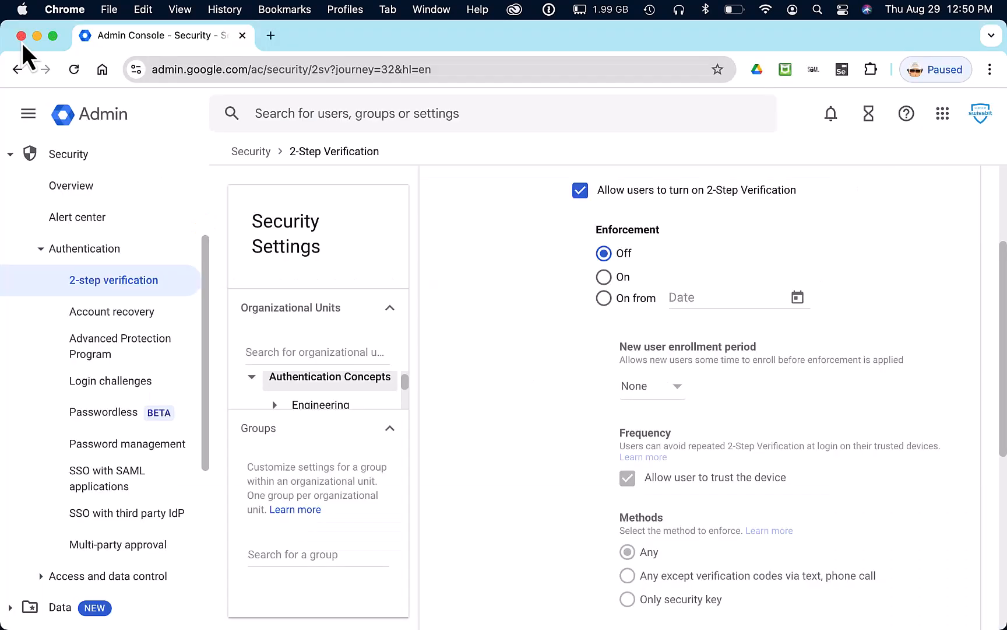
- Open a new Incognito window and go to the Workspace dashboard
{"action": "mouse_move", "coordinate": [525, 618]}
{"action": "left_click", "coordinate": [430, 608]}
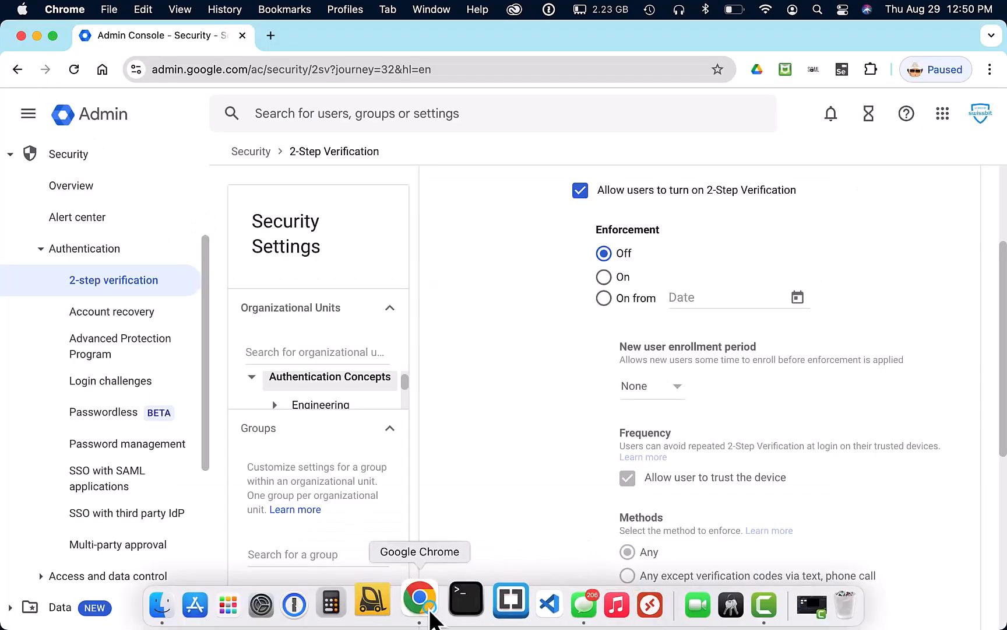
{"action": "right_click", "coordinate": [428, 600]}
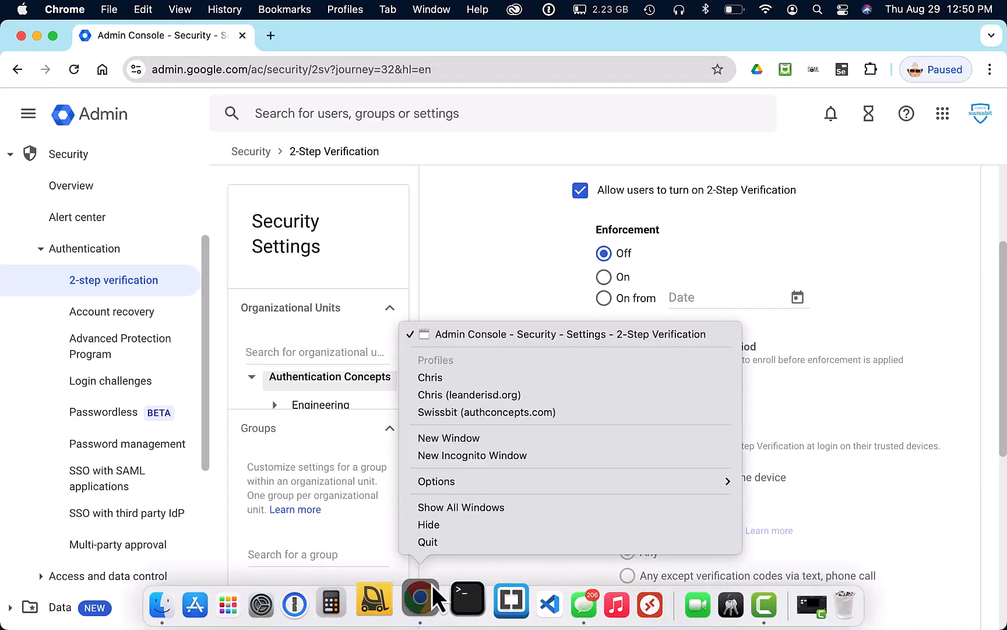
{"action": "left_click", "coordinate": [457, 460]}
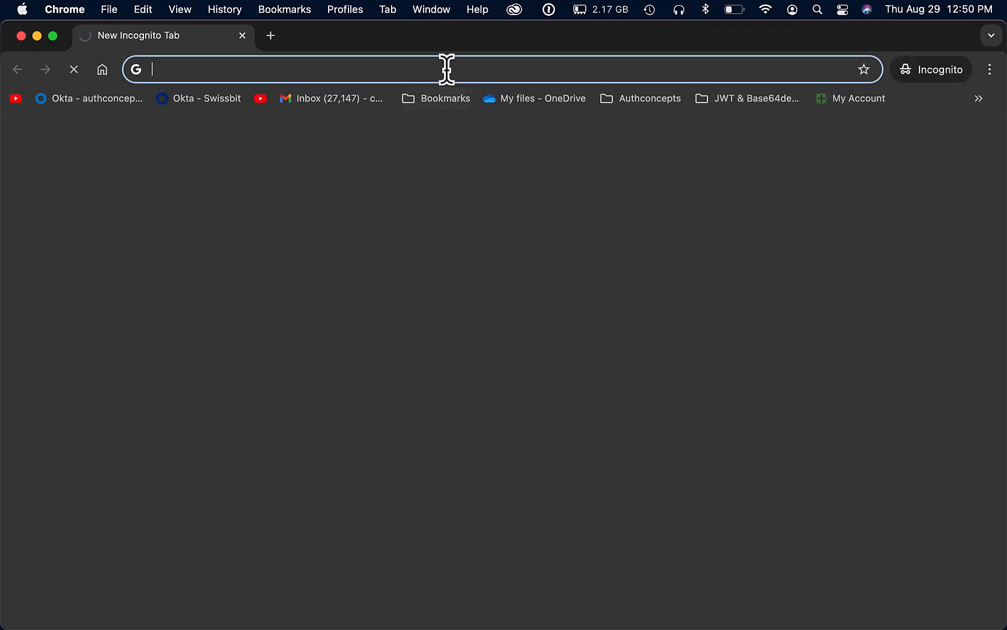
{"action": "type", "text": "workspace.google.com%2Fdashboard&followup=https%3A%..."}
{"action": "key", "text": "Return"}
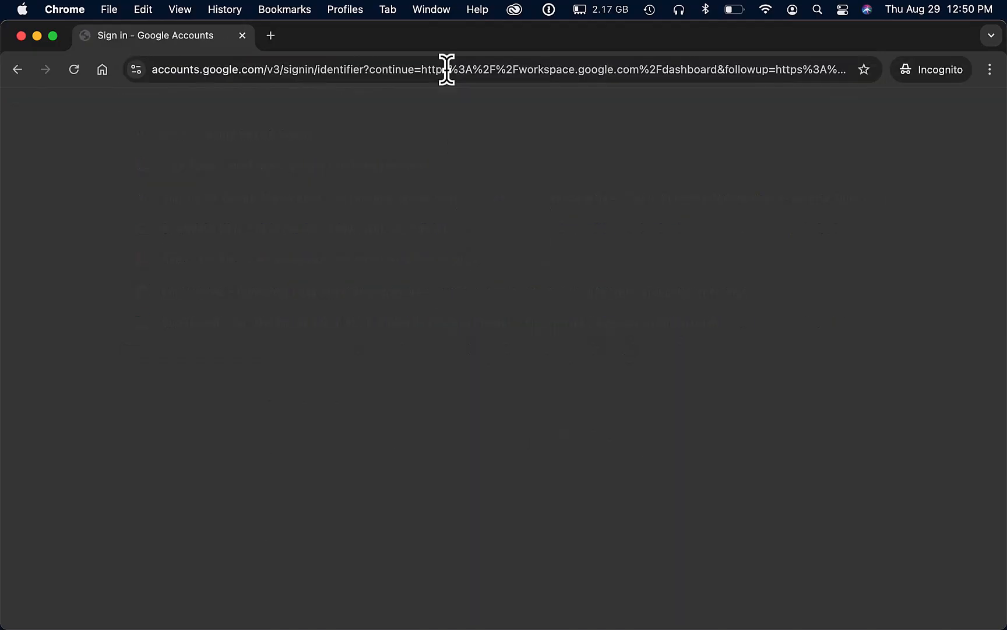
- Sign in with e-mail, password and security key, unchecking 'Don't ask again on this device'
{"action": "left_click", "coordinate": [559, 286]}
{"action": "type", "text": "sw"}
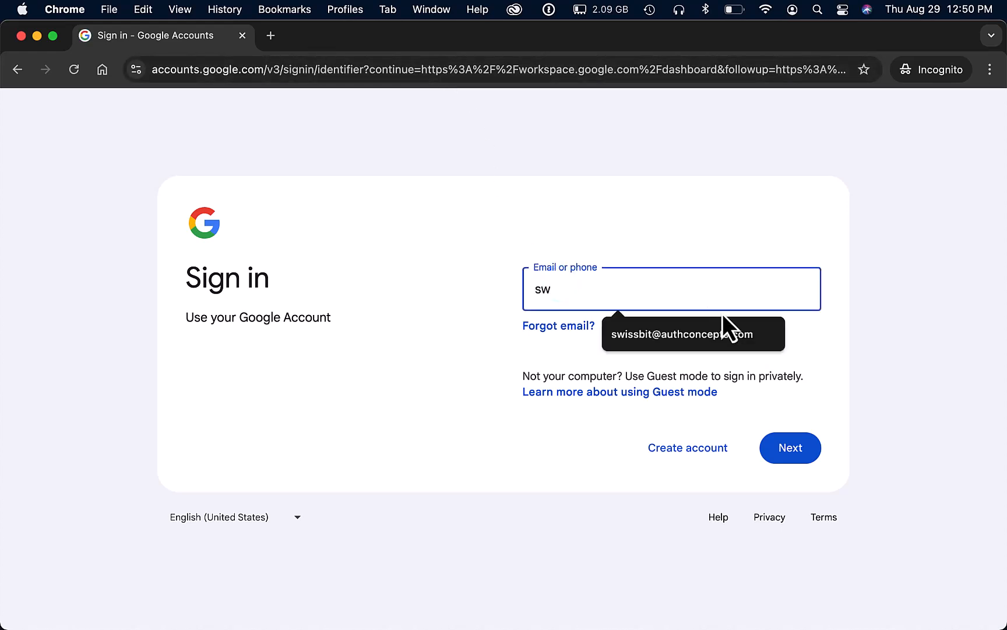
{"action": "left_click", "coordinate": [726, 325]}
{"action": "left_click", "coordinate": [788, 459]}
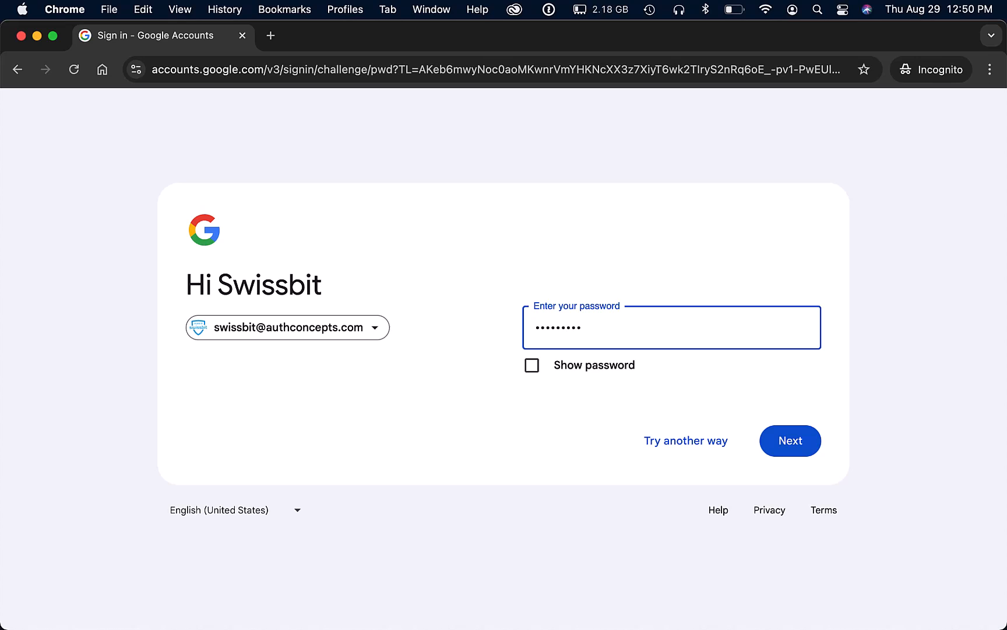
{"action": "key", "text": "Return"}
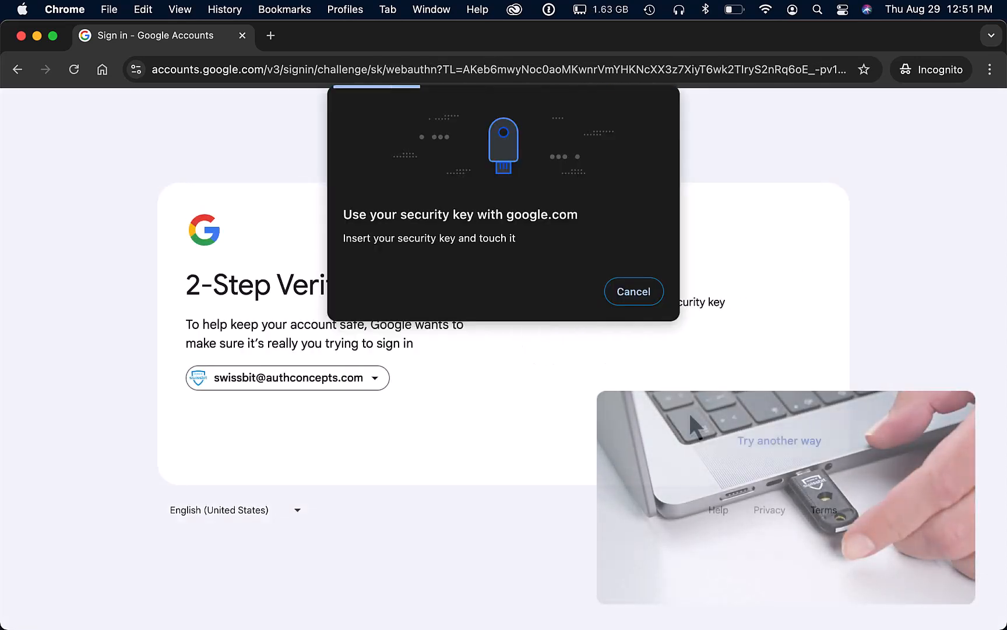
{"action": "left_click", "coordinate": [689, 408]}
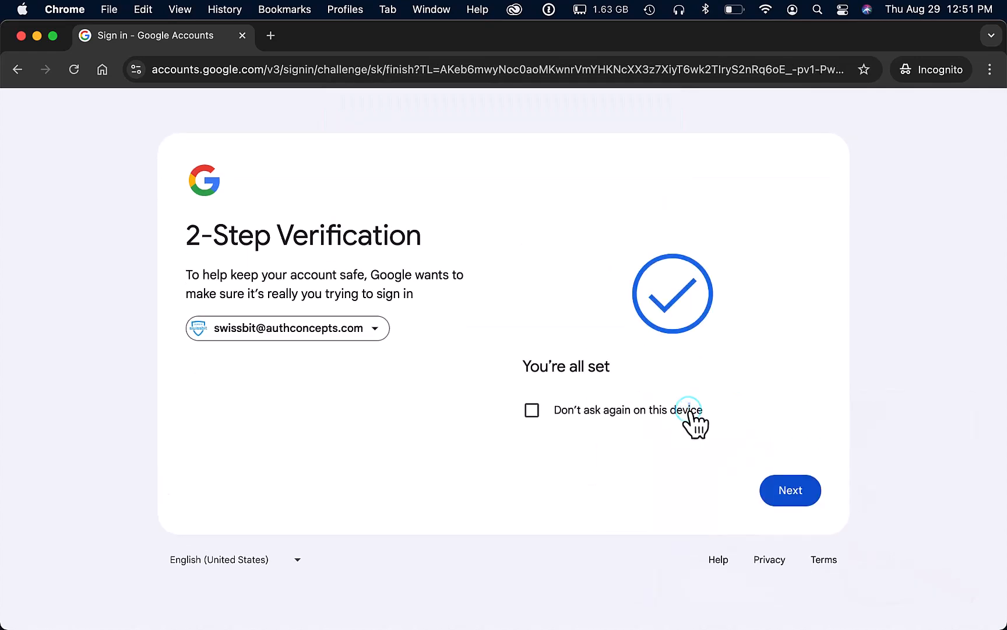
{"action": "left_click", "coordinate": [783, 498]}
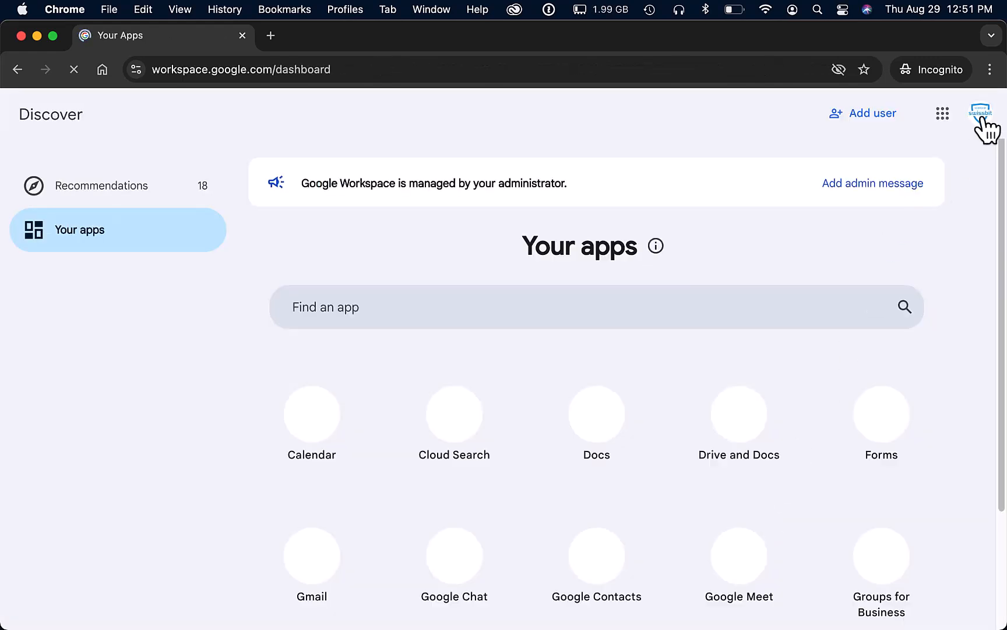
- Sign out of the account and close the Incognito window
{"action": "left_click", "coordinate": [982, 117]}
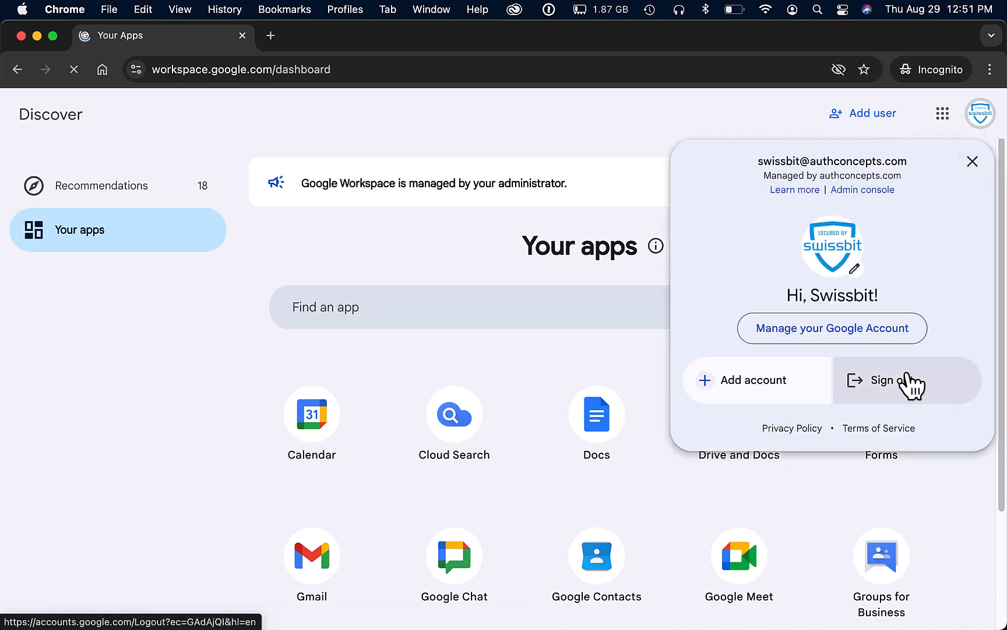
{"action": "left_click", "coordinate": [906, 380]}
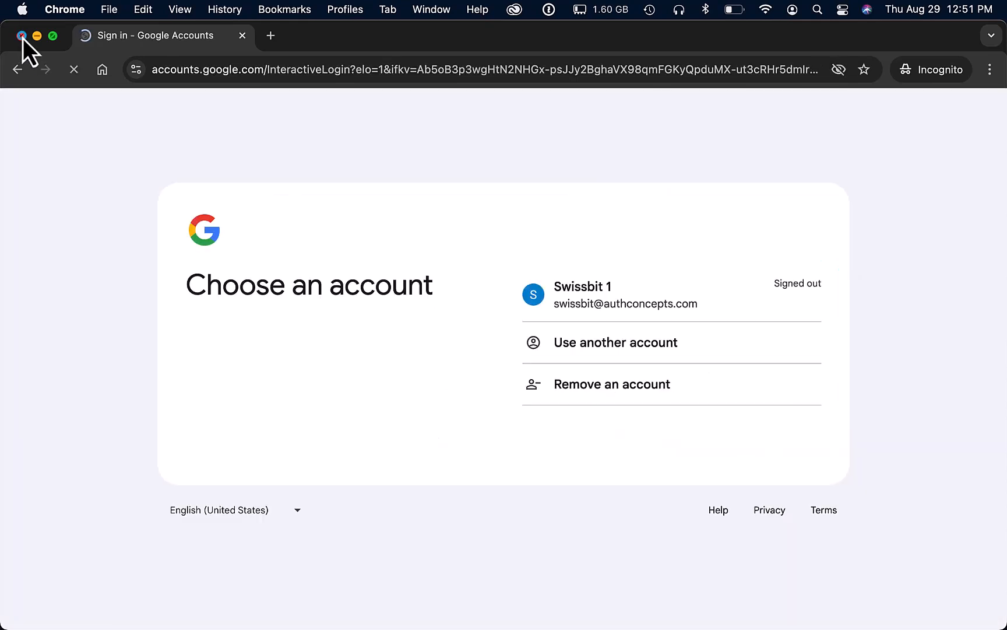
{"action": "left_click", "coordinate": [22, 36]}
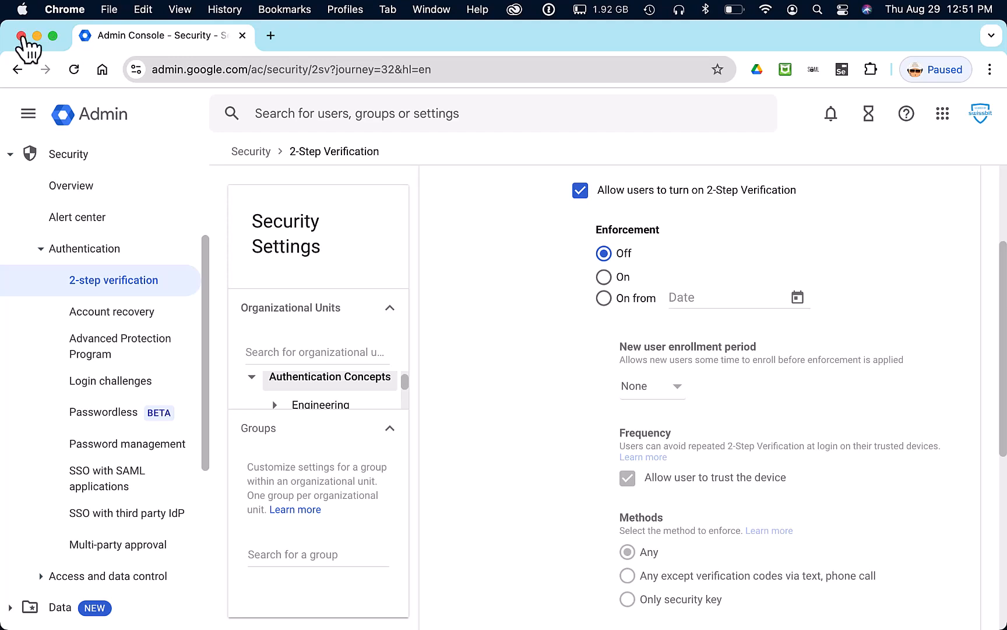
- In Passwordless settings, enable 'Allow users to skip passwords at sign-in by using passkeys' and save
{"action": "left_click", "coordinate": [117, 411]}
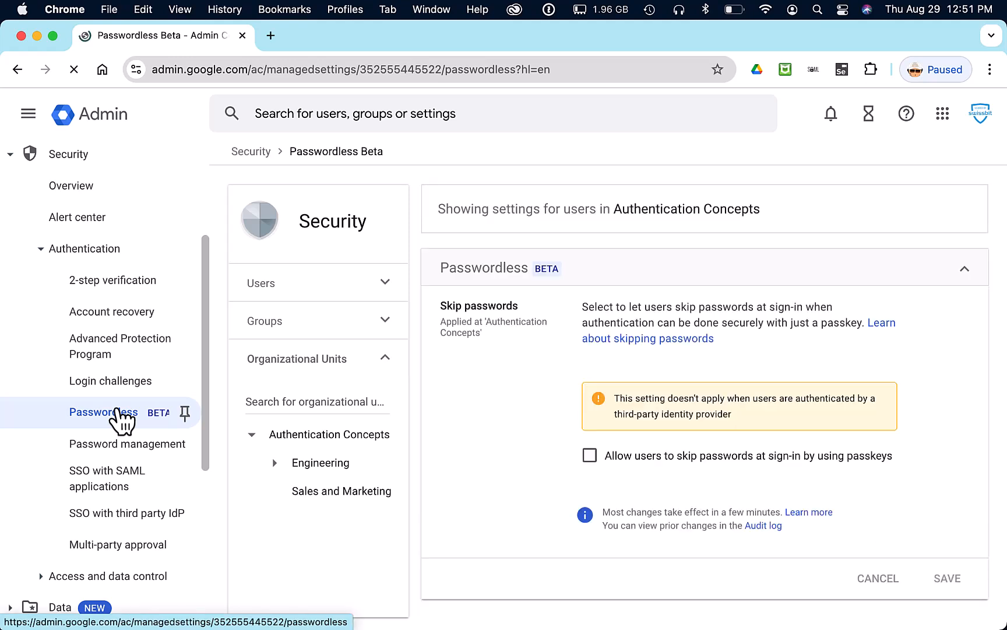
{"action": "left_click", "coordinate": [590, 456]}
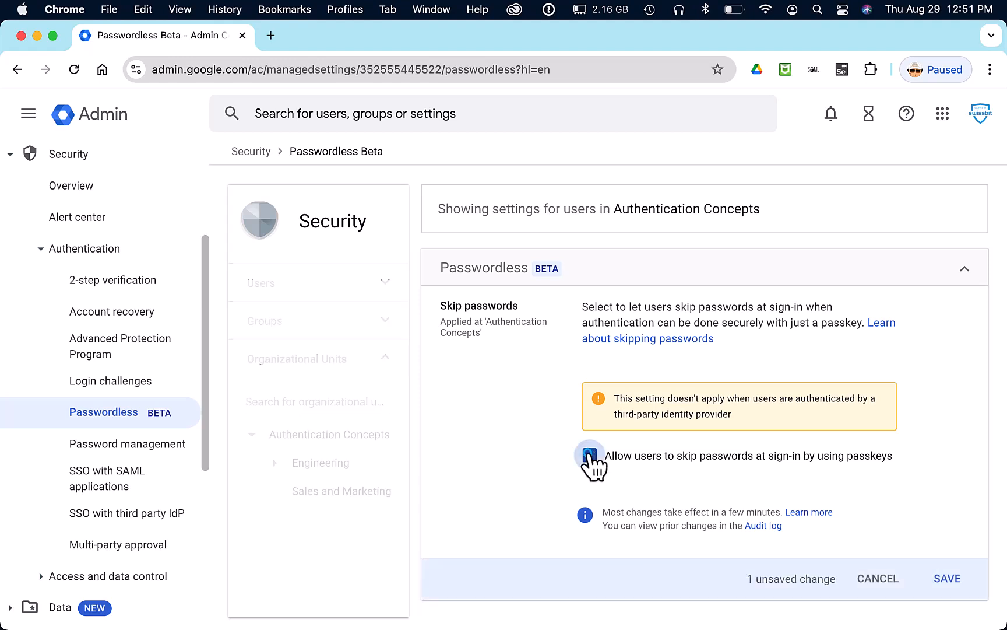
{"action": "left_click", "coordinate": [943, 578]}
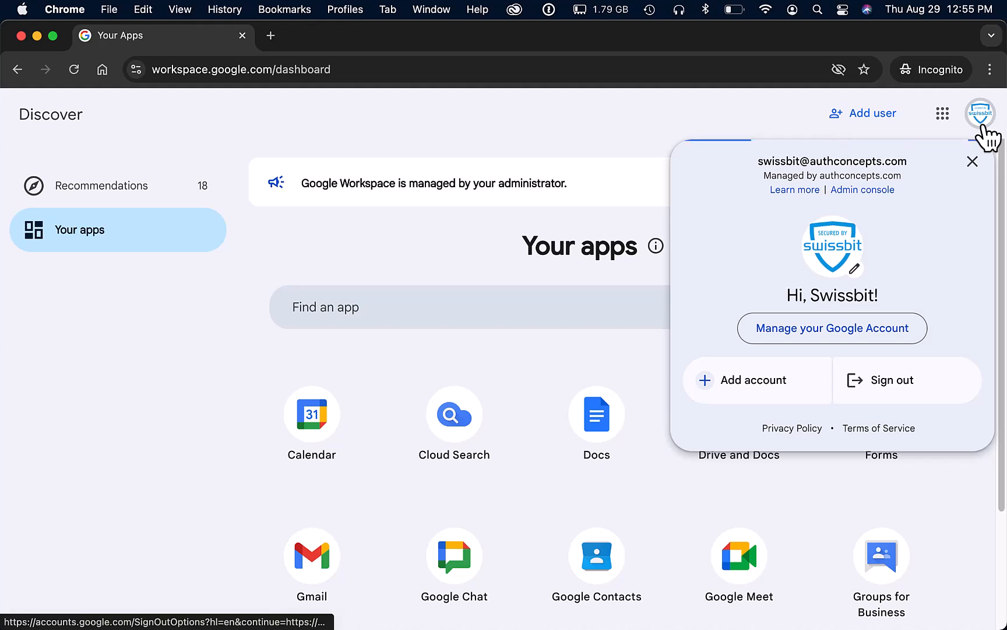
- Remove the only security key from the account's Passkeys and security keys page
{"action": "left_click", "coordinate": [862, 338]}
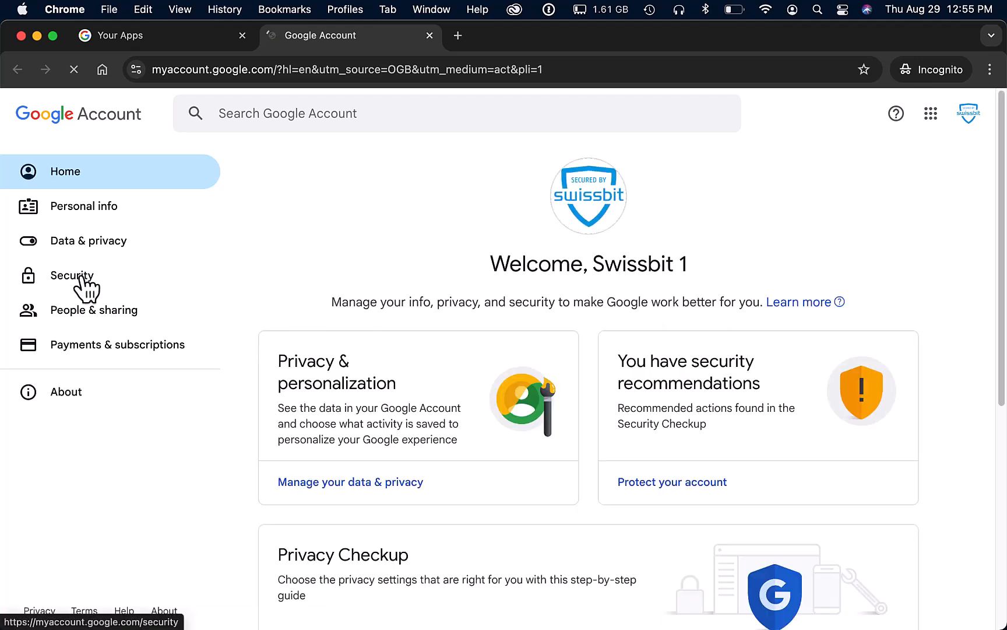
{"action": "left_click", "coordinate": [80, 275]}
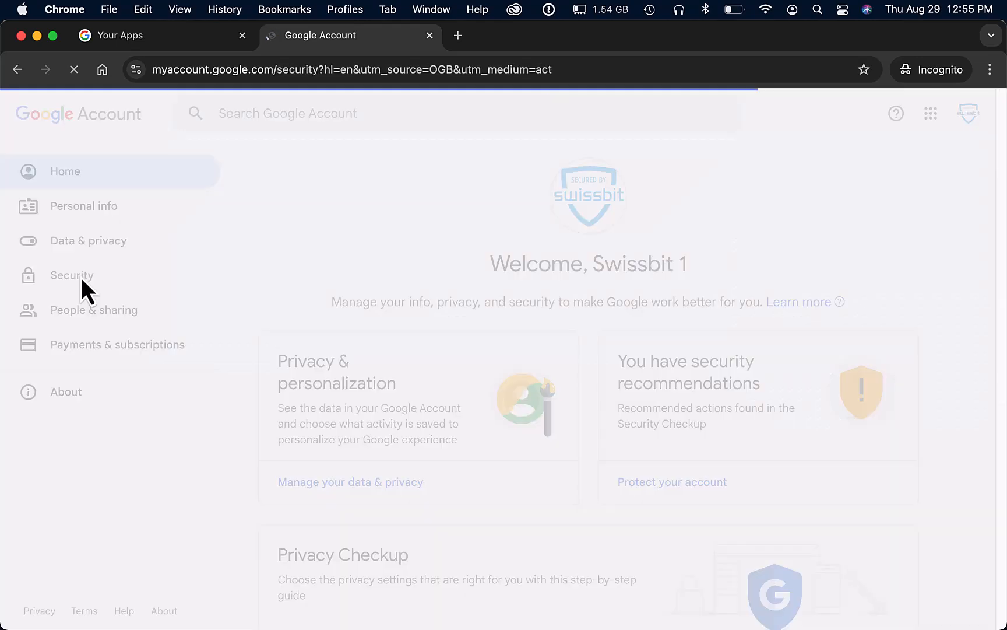
{"action": "scroll", "coordinate": [344, 368], "scroll_direction": "down", "scroll_amount": 6}
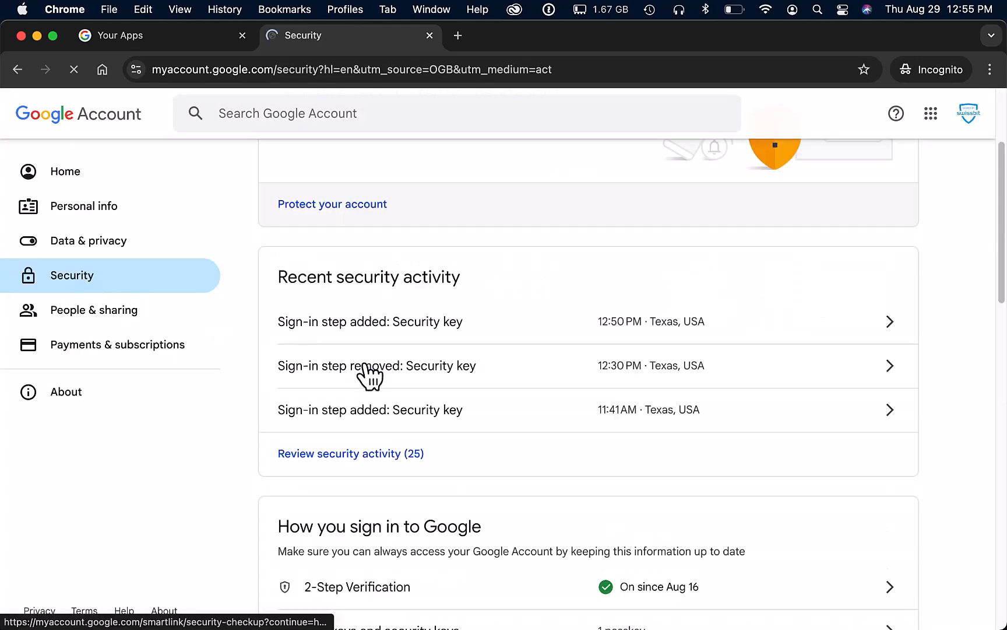
{"action": "left_click", "coordinate": [377, 404]}
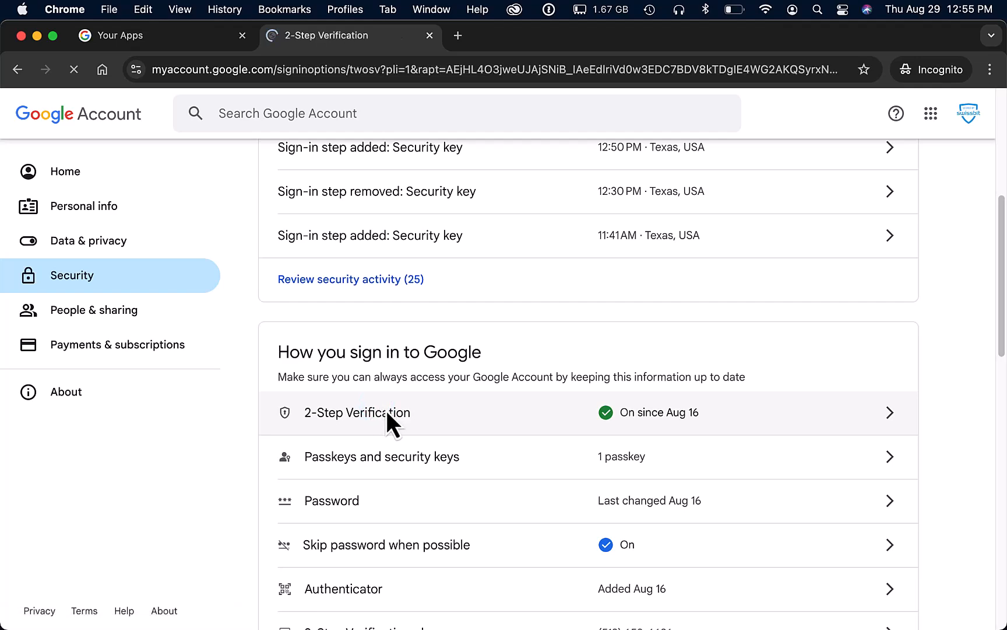
{"action": "scroll", "coordinate": [386, 408], "scroll_direction": "down", "scroll_amount": 2}
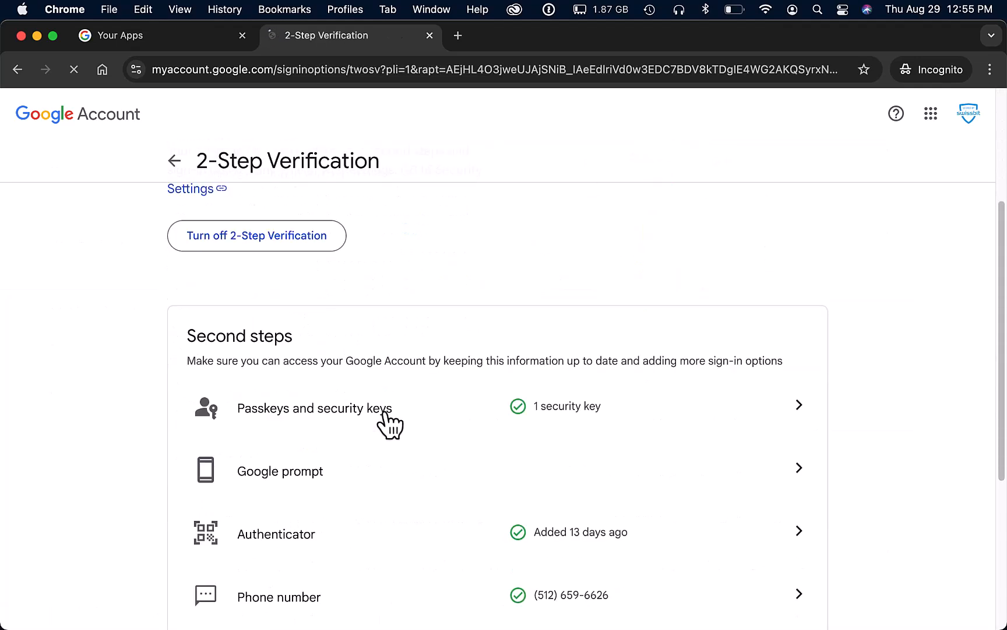
{"action": "left_click", "coordinate": [379, 420]}
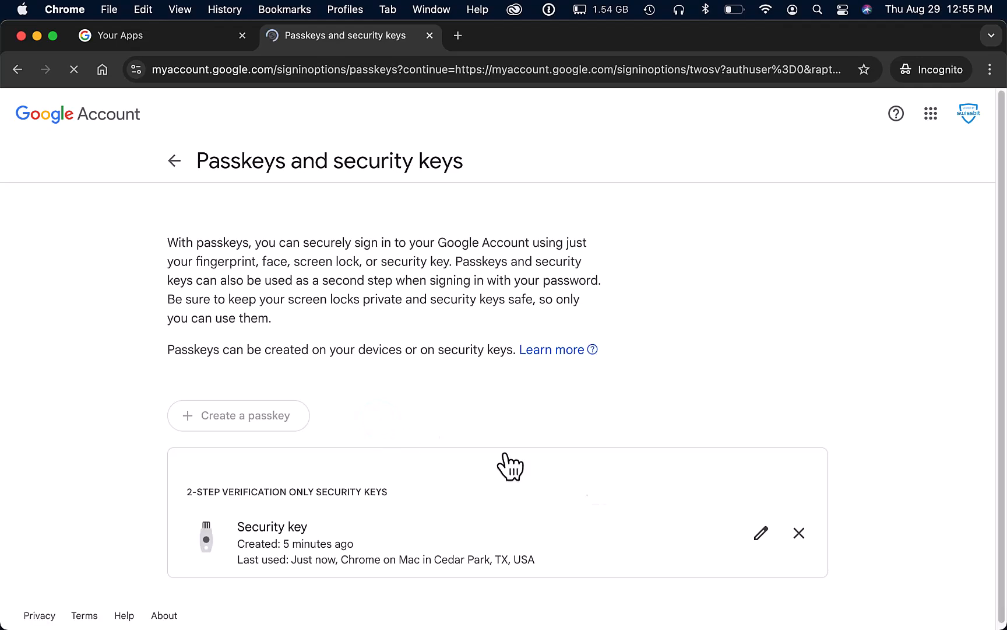
{"action": "left_click", "coordinate": [798, 531]}
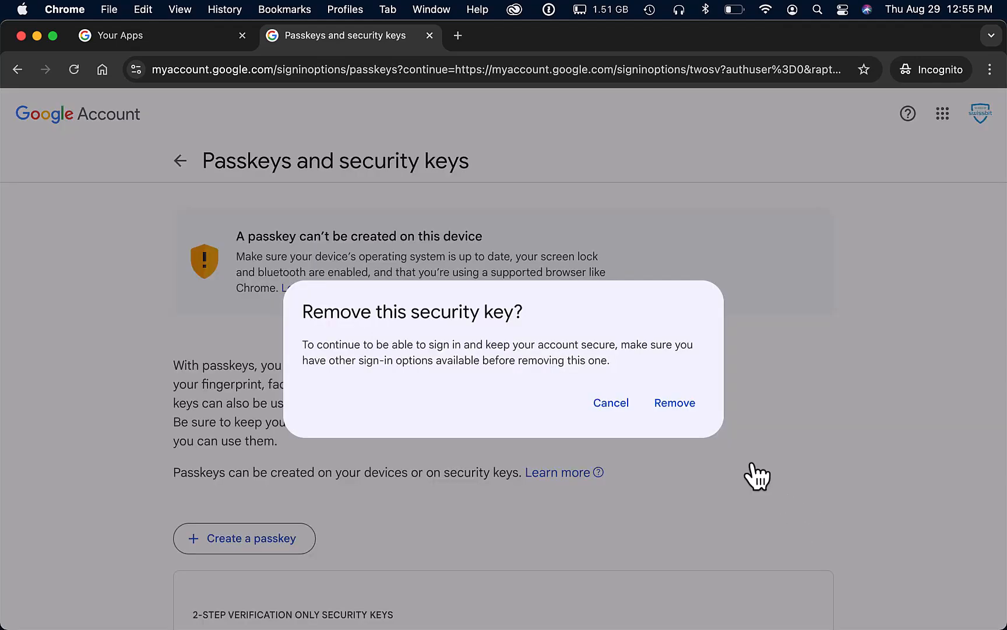
{"action": "left_click", "coordinate": [687, 405]}
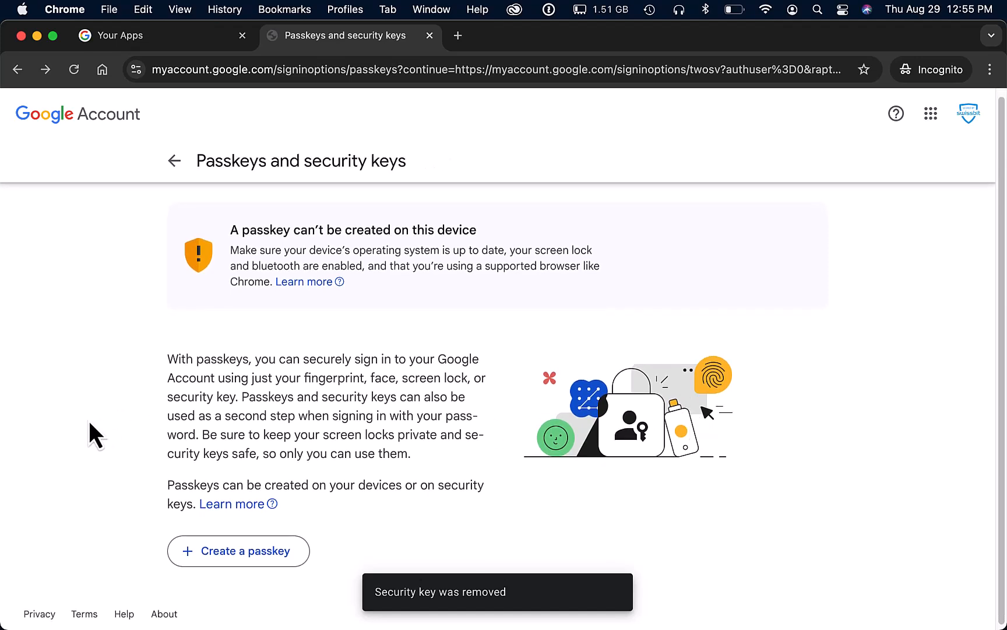
- Create a passkey on the external security key, entering its PIN and allowing access
{"action": "left_click", "coordinate": [231, 549]}
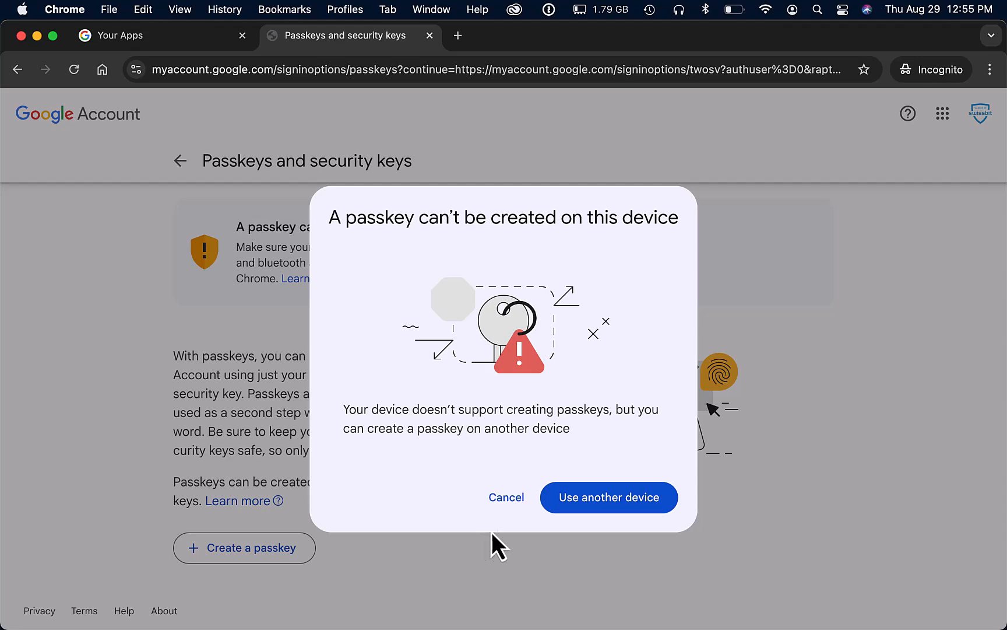
{"action": "left_click", "coordinate": [574, 505]}
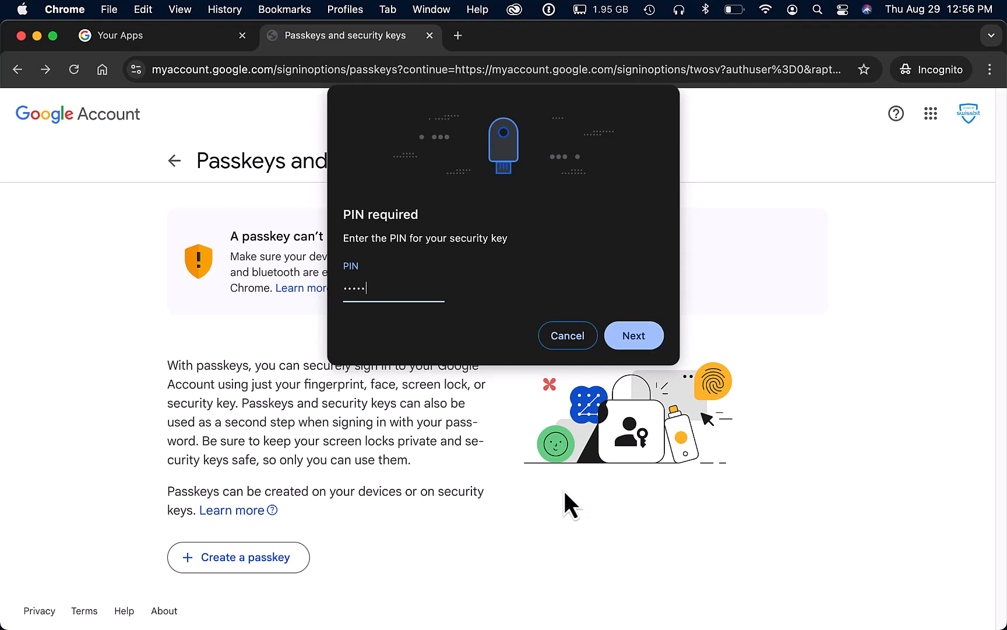
{"action": "left_click", "coordinate": [645, 343]}
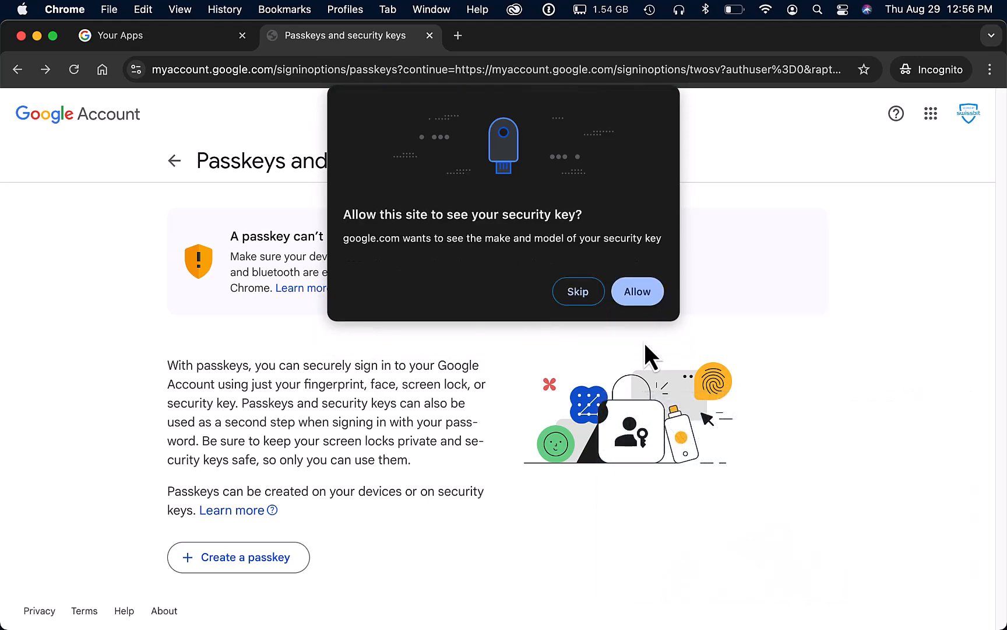
{"action": "left_click", "coordinate": [636, 299]}
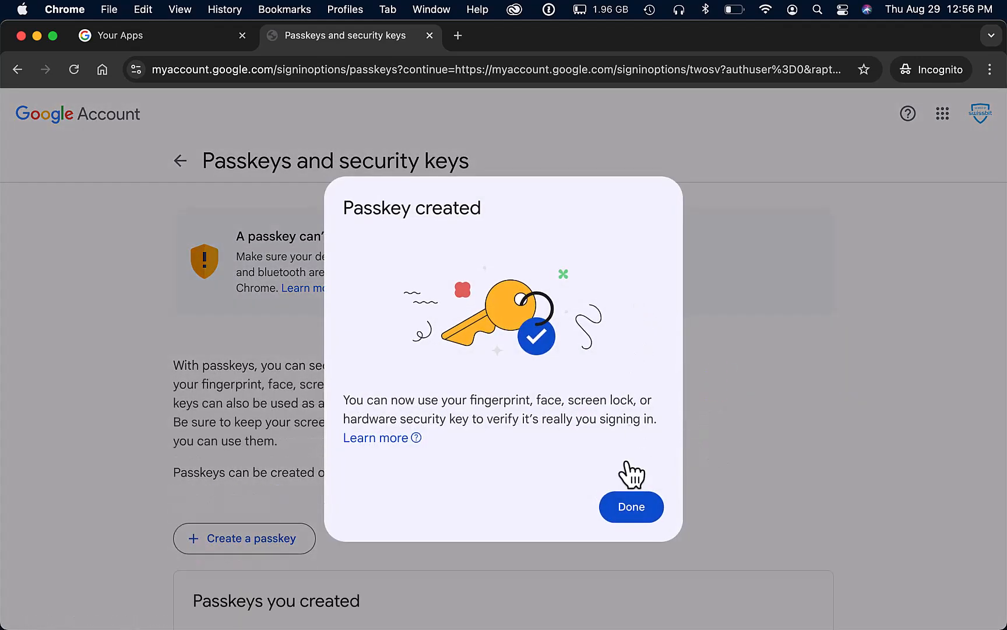
{"action": "left_click", "coordinate": [622, 507]}
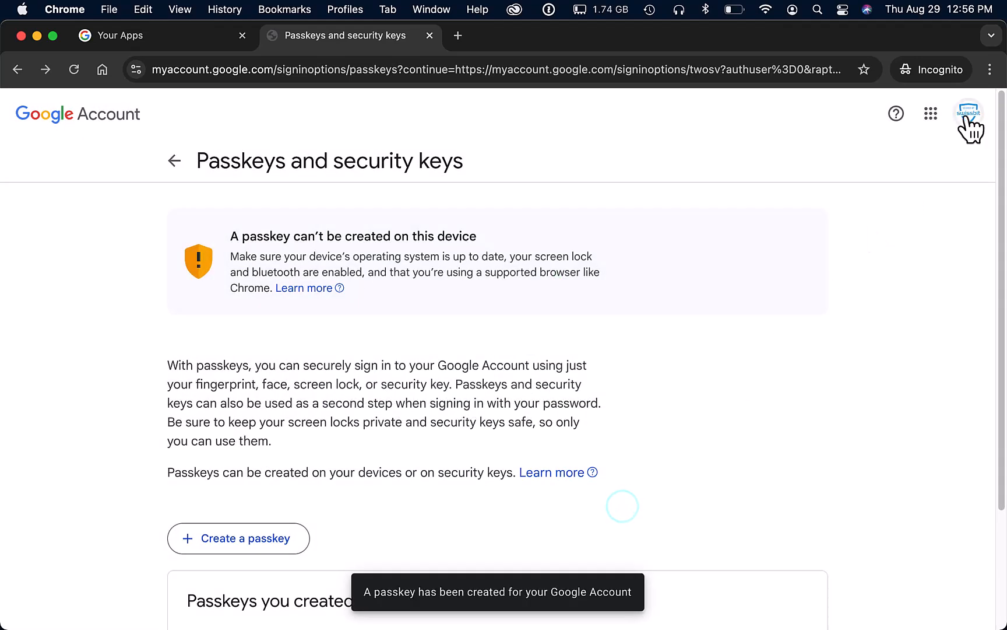
- Sign out of the account and close the Incognito window
{"action": "left_click", "coordinate": [971, 119]}
{"action": "left_click", "coordinate": [885, 378]}
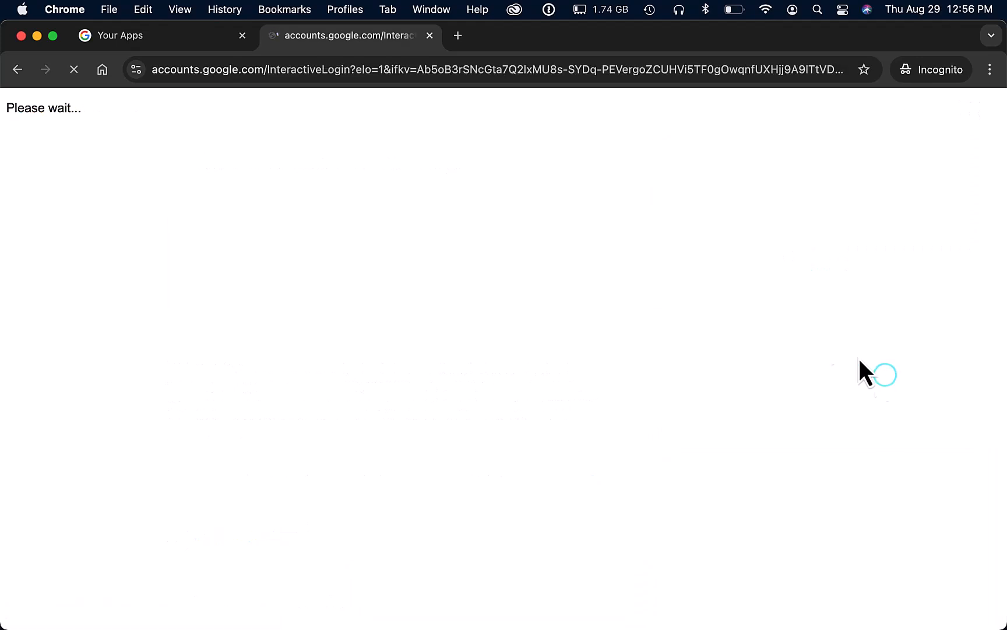
{"action": "key", "text": "super+w"}
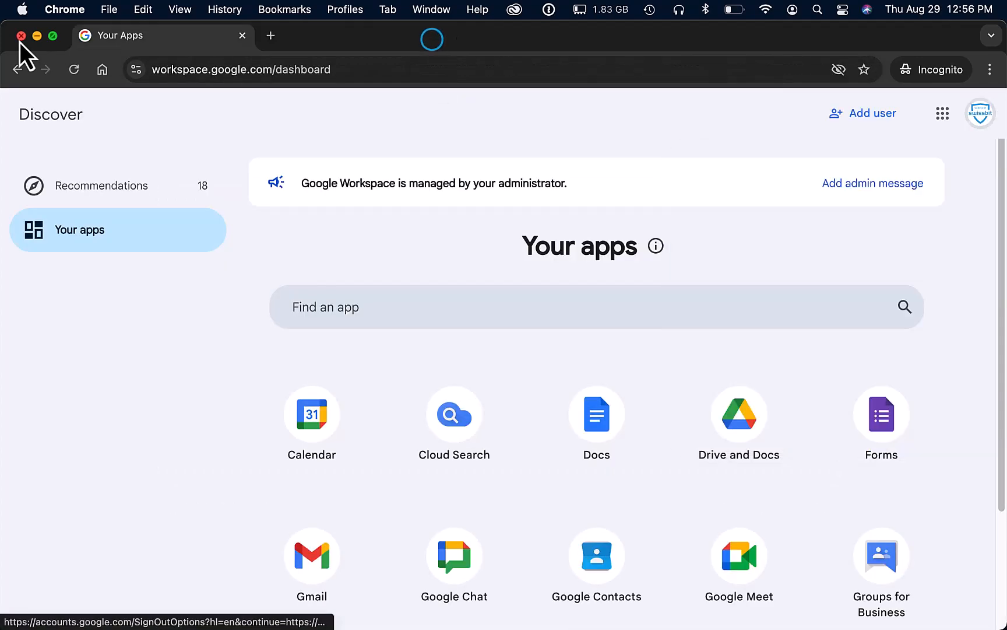
{"action": "left_click", "coordinate": [21, 35]}
- In a new Incognito window, sign in using the passkey and its PIN instead of a password
{"action": "right_click", "coordinate": [414, 606]}
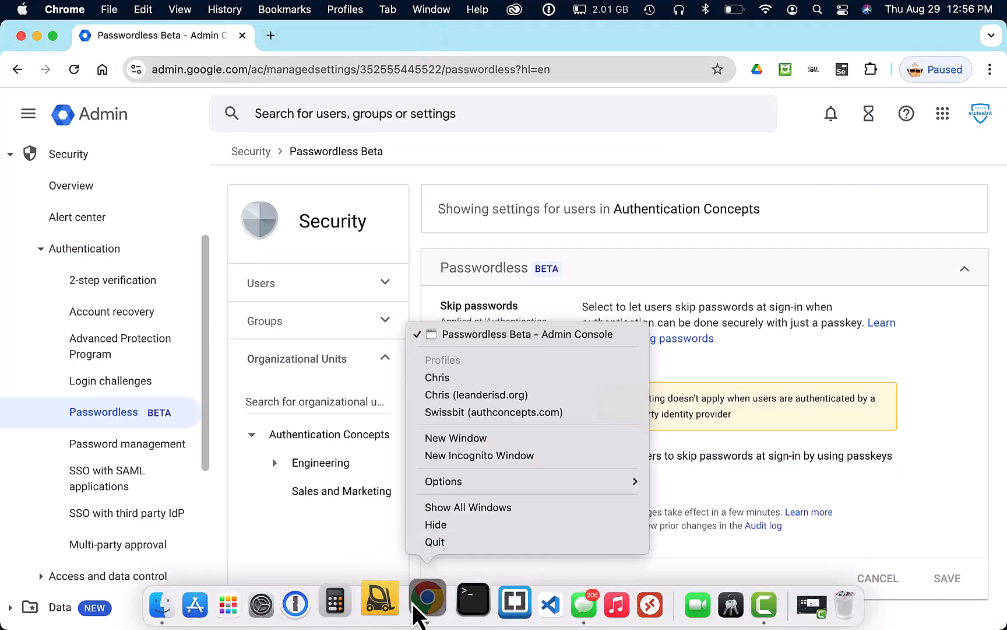
{"action": "left_click", "coordinate": [447, 458]}
{"action": "left_click", "coordinate": [73, 97]}
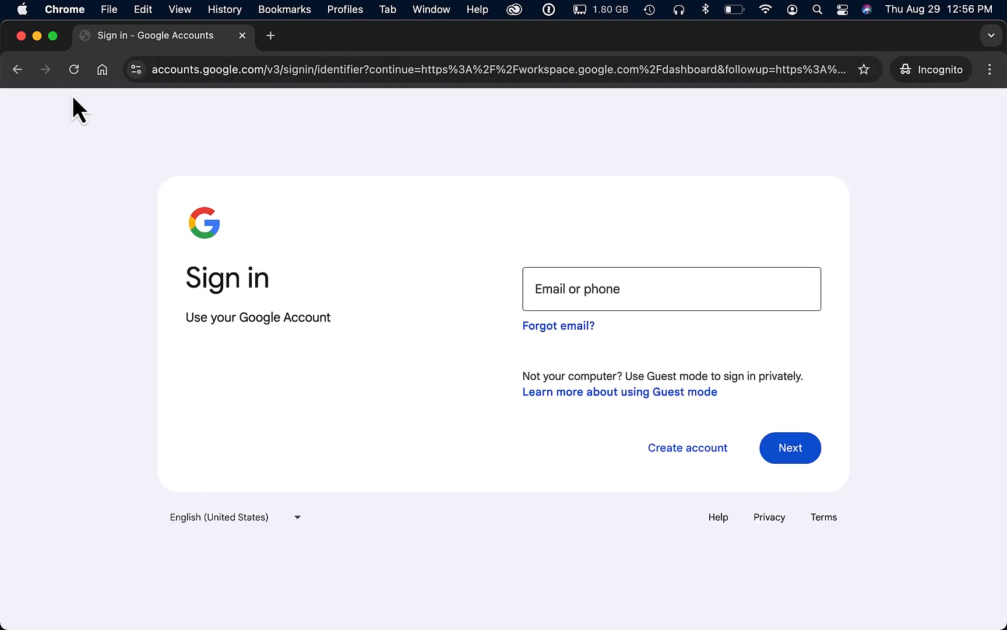
{"action": "left_click", "coordinate": [543, 300]}
{"action": "left_click", "coordinate": [612, 337]}
{"action": "left_click", "coordinate": [791, 454]}
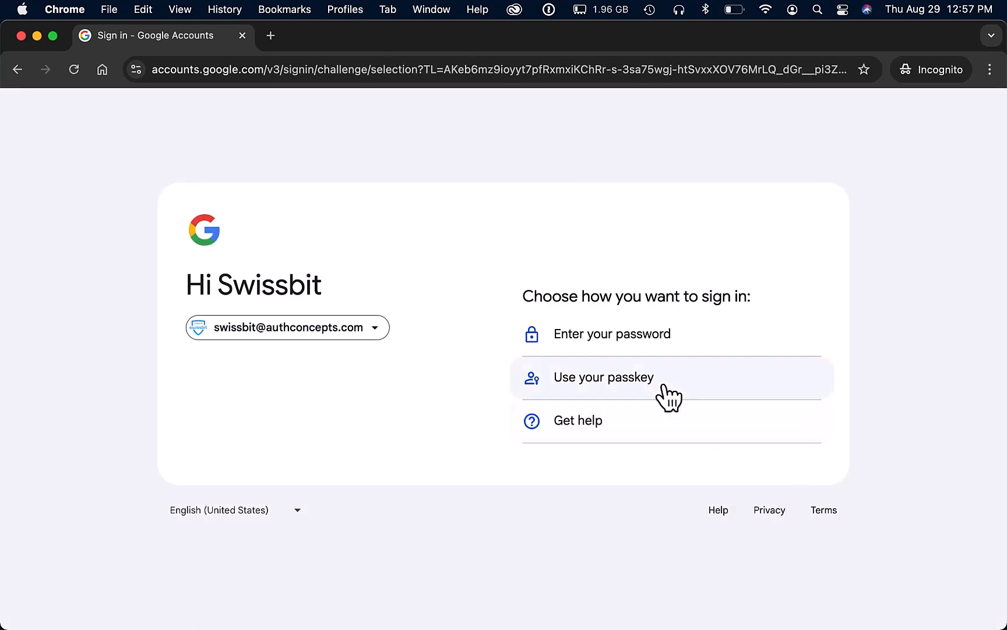
{"action": "left_click", "coordinate": [663, 387]}
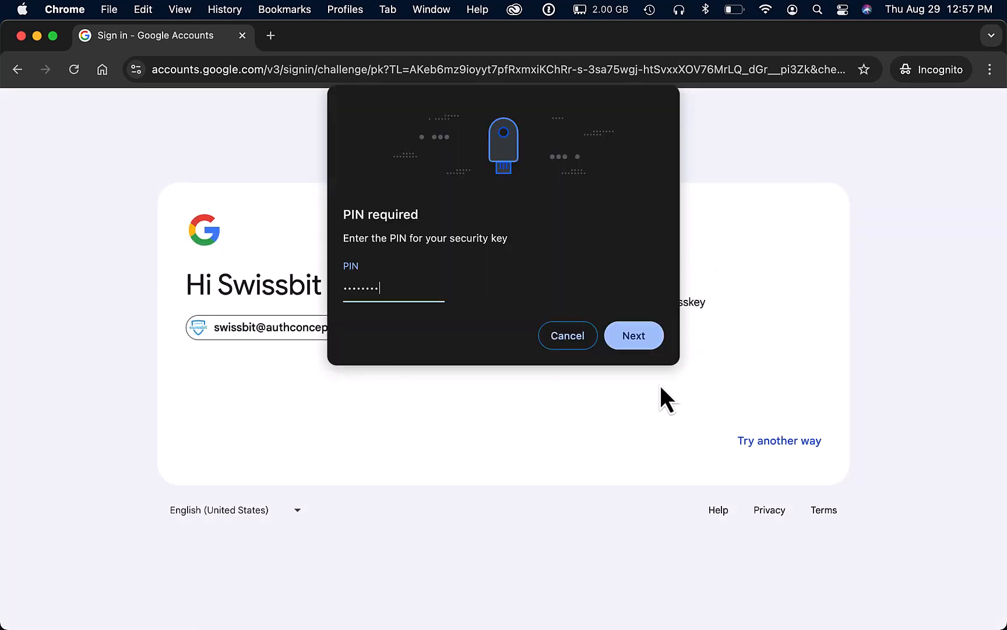
{"action": "left_click", "coordinate": [633, 333]}
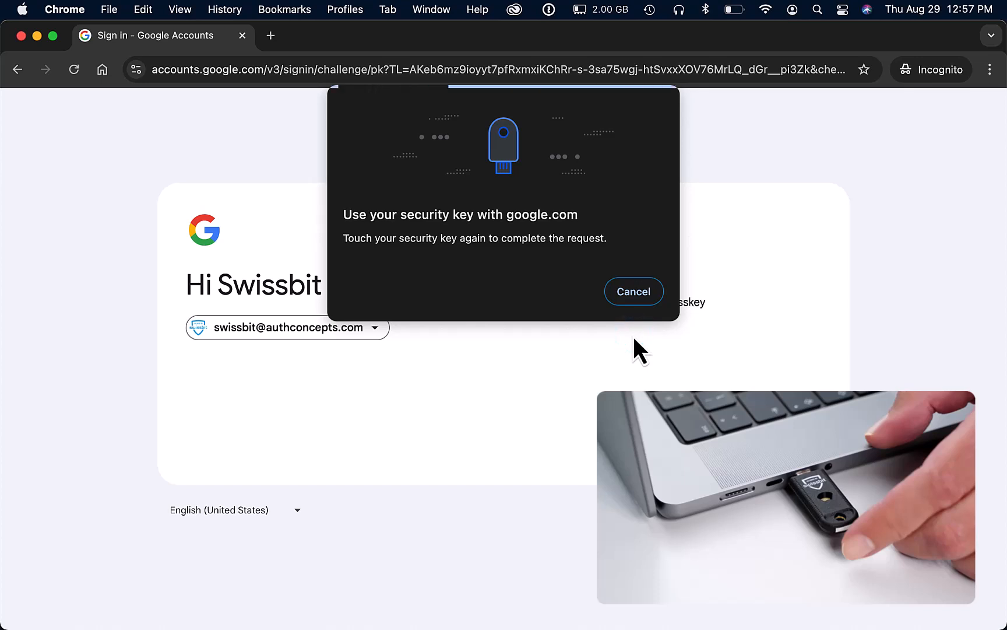